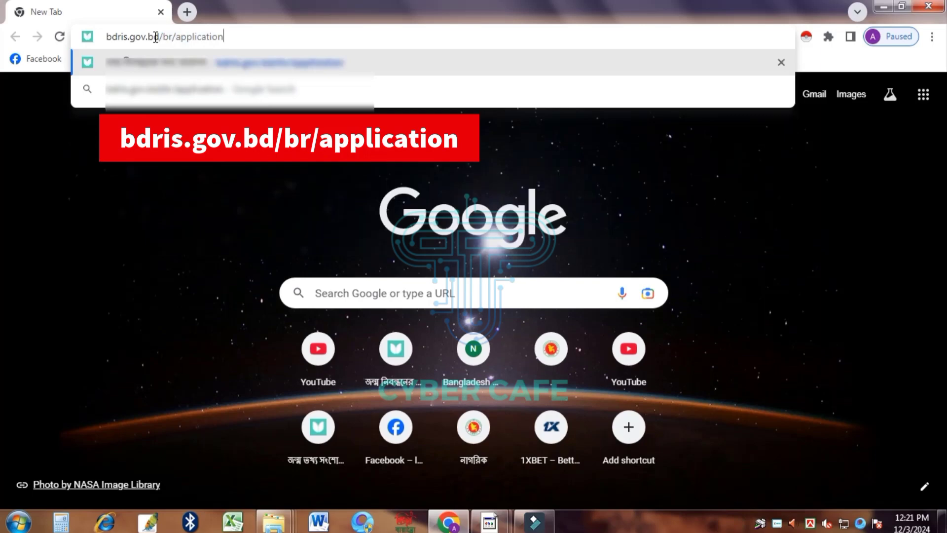
# Load the BDRIS birth registration application page at bdris.gov.bd/br/application.
pyautogui.press('Return')
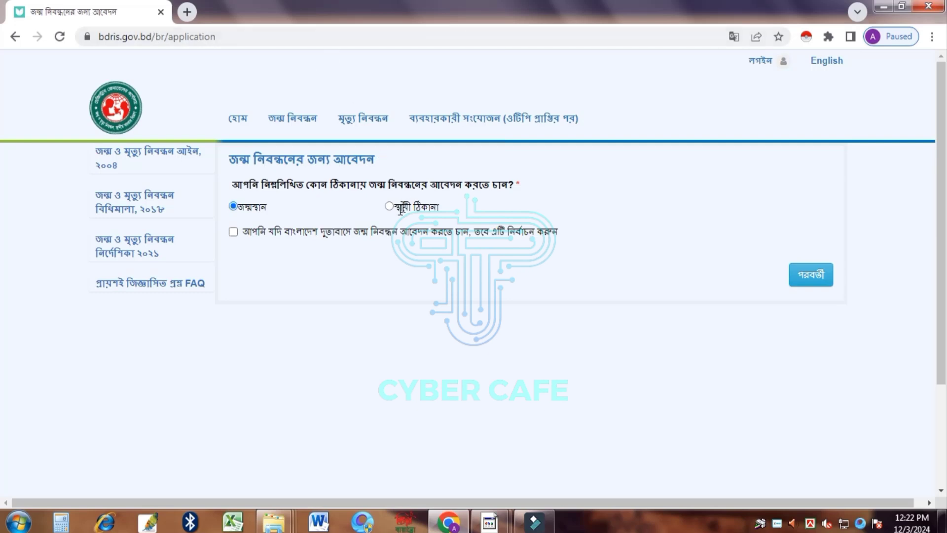
# Choose to apply by permanent address (স্থায়ী ঠিকানা) and continue to the registration form.
pyautogui.moveTo(230, 185); pyautogui.dragTo(533, 191)
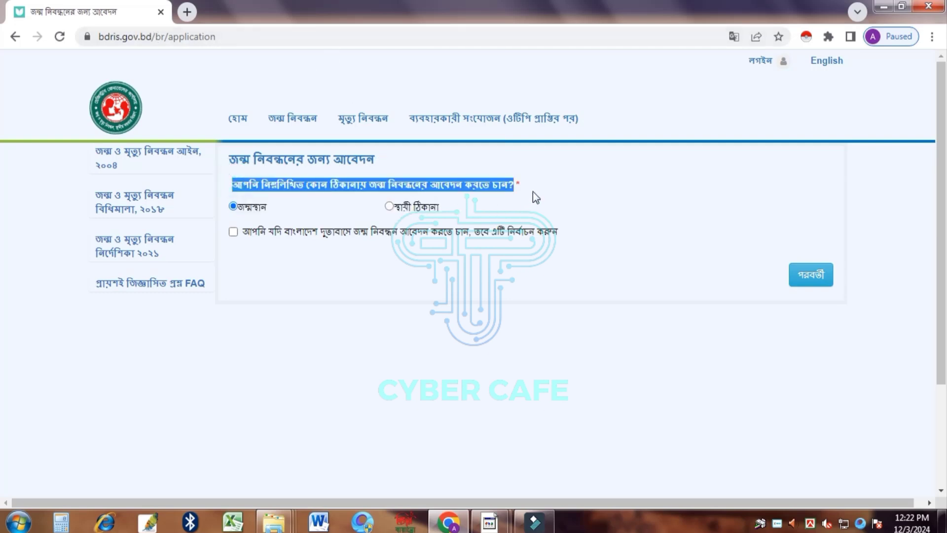
pyautogui.click(391, 205)
pyautogui.click(811, 279)
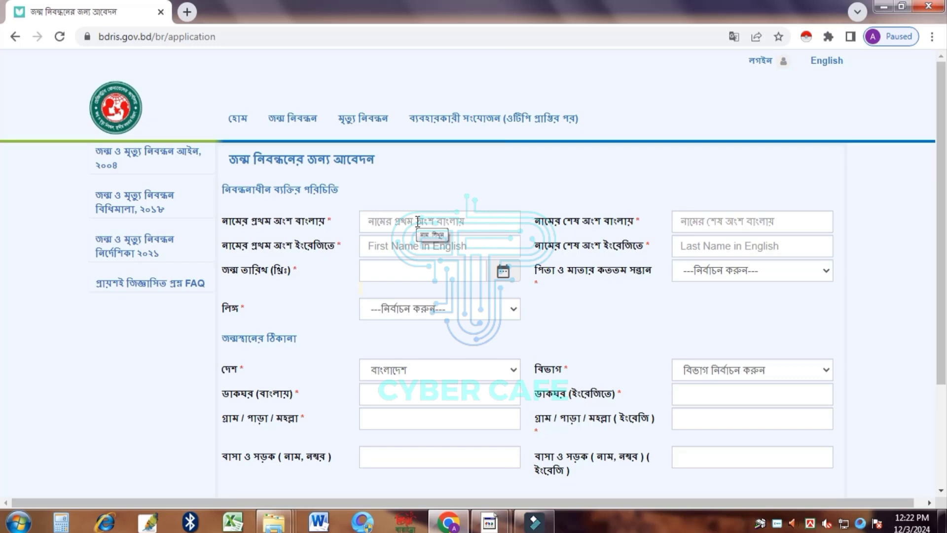
# Enter the child's first and last names in Bangla.
pyautogui.moveTo(220, 222); pyautogui.dragTo(351, 225)
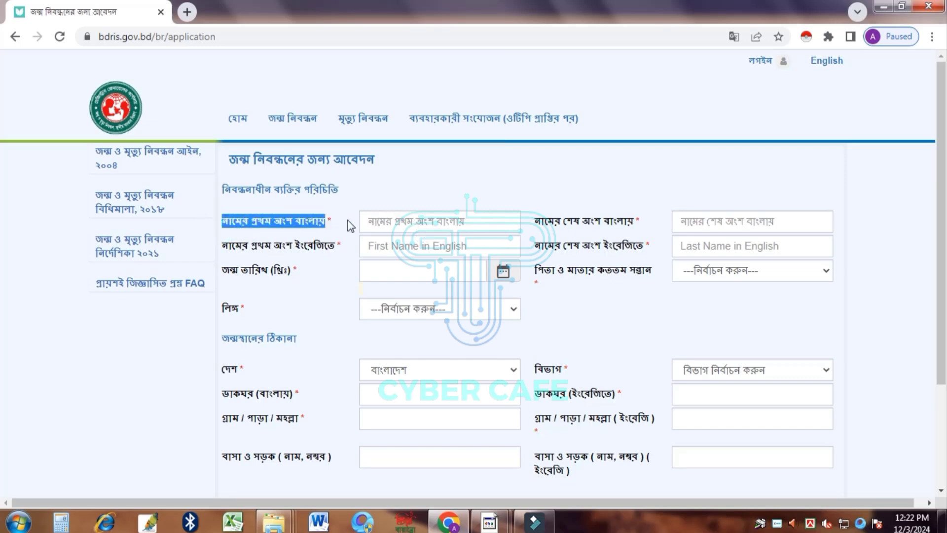
pyautogui.click(437, 228)
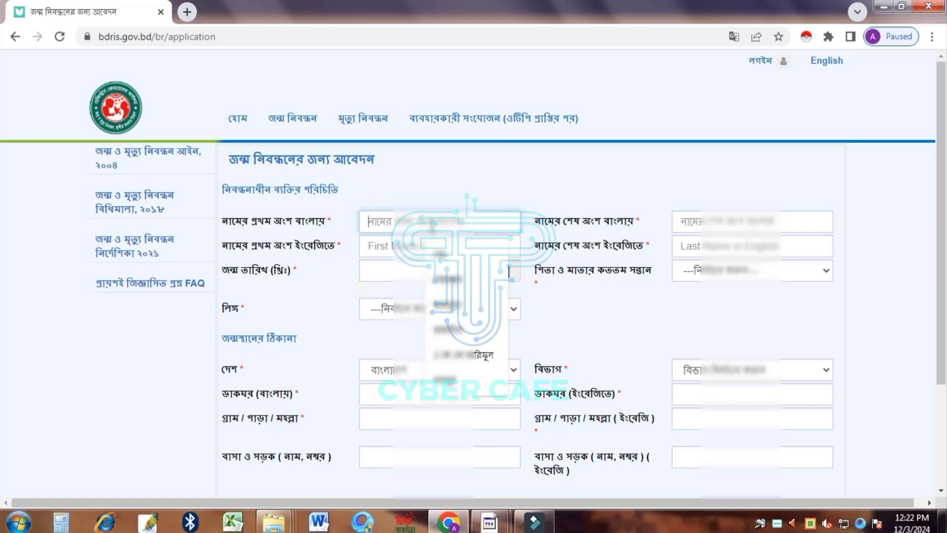
pyautogui.write('মোসা')
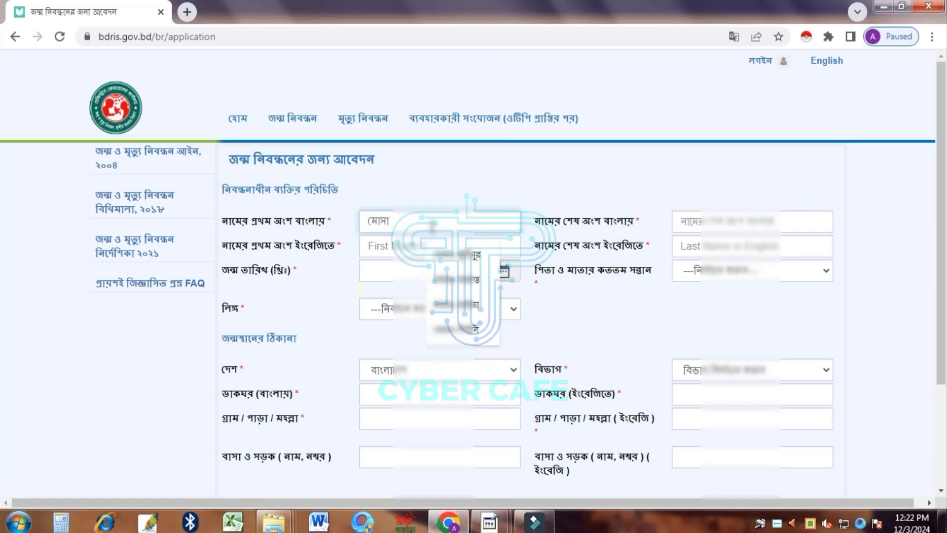
pyautogui.write('ঃ')
pyautogui.moveTo(525, 222); pyautogui.dragTo(635, 222)
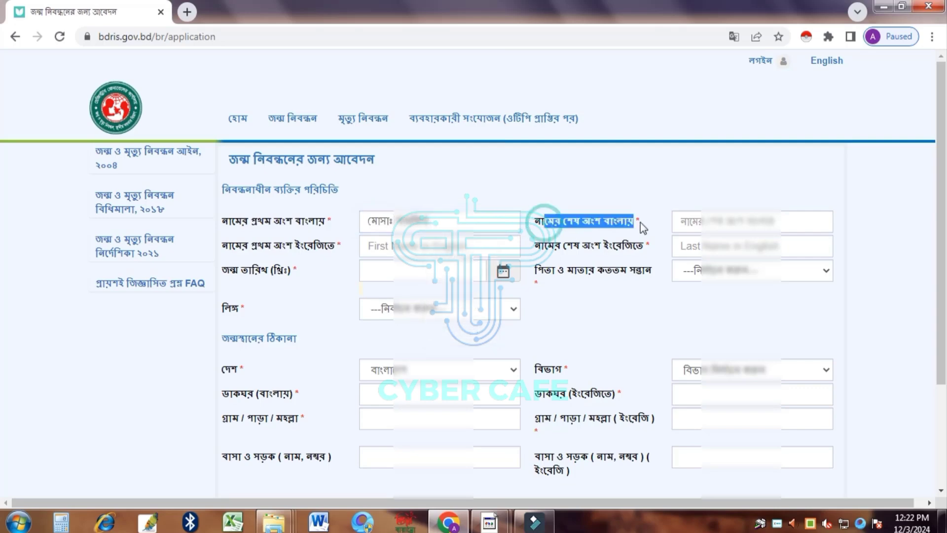
pyautogui.click(710, 224)
pyautogui.write('আক্তা')
# Enter the child's first and last names in English, correcting a typo in the last name.
pyautogui.click(423, 247)
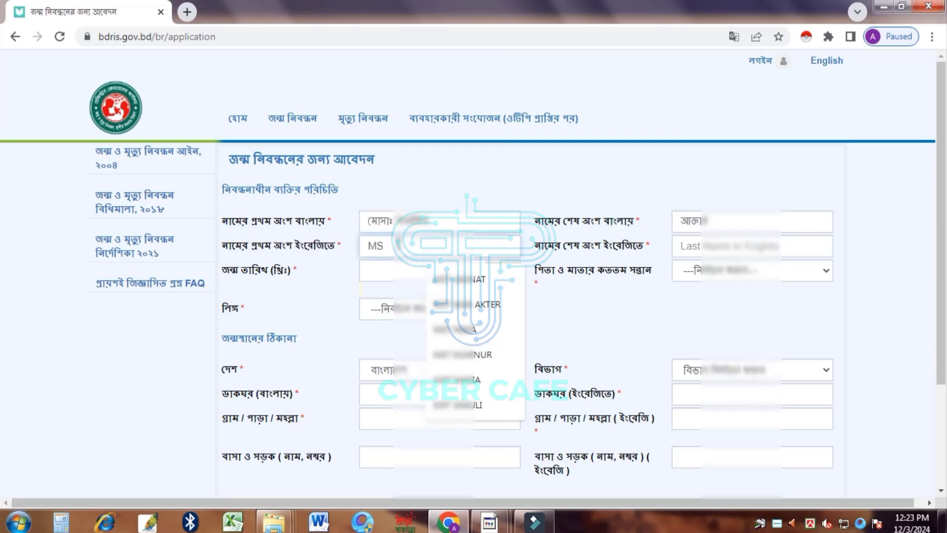
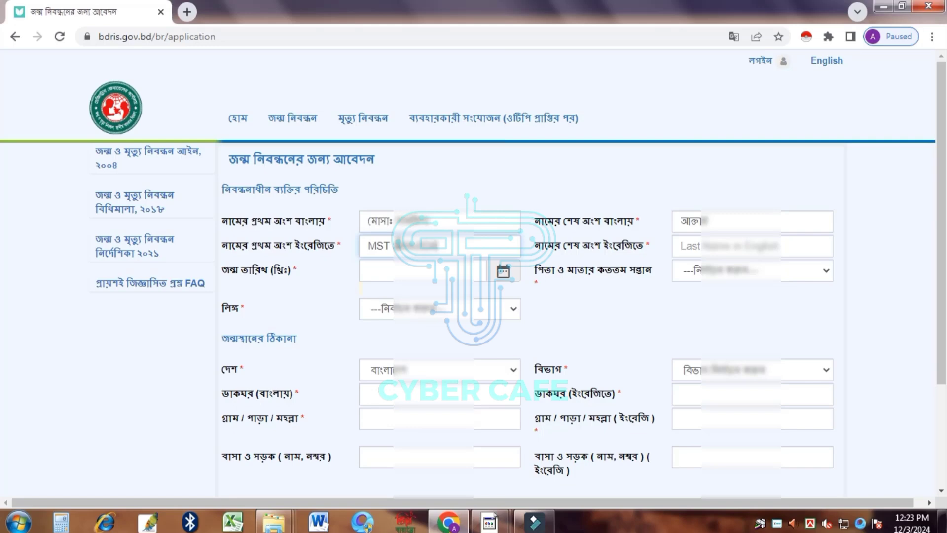
pyautogui.click(749, 247)
pyautogui.write('ALTER')
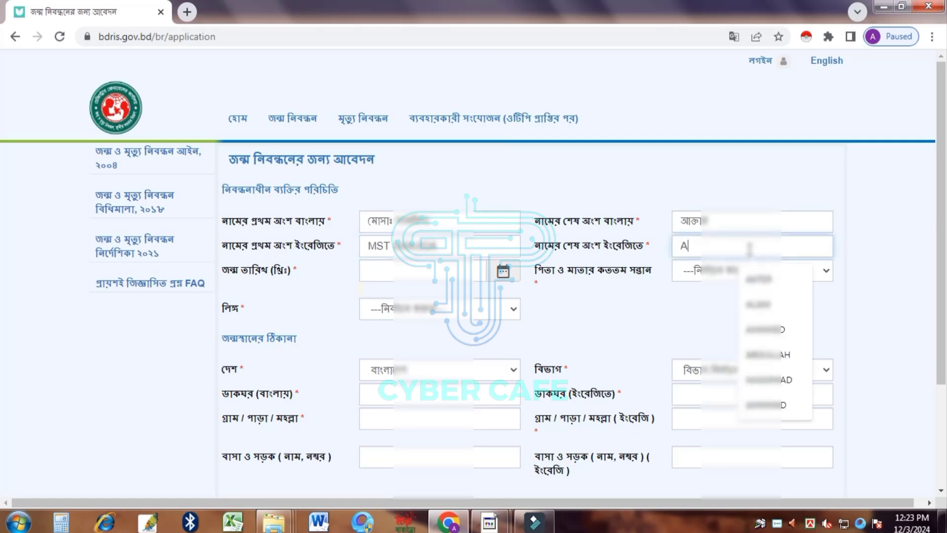
pyautogui.press('BackSpace')
pyautogui.press('BackSpace')
pyautogui.press('BackSpace')
pyautogui.press('BackSpace')
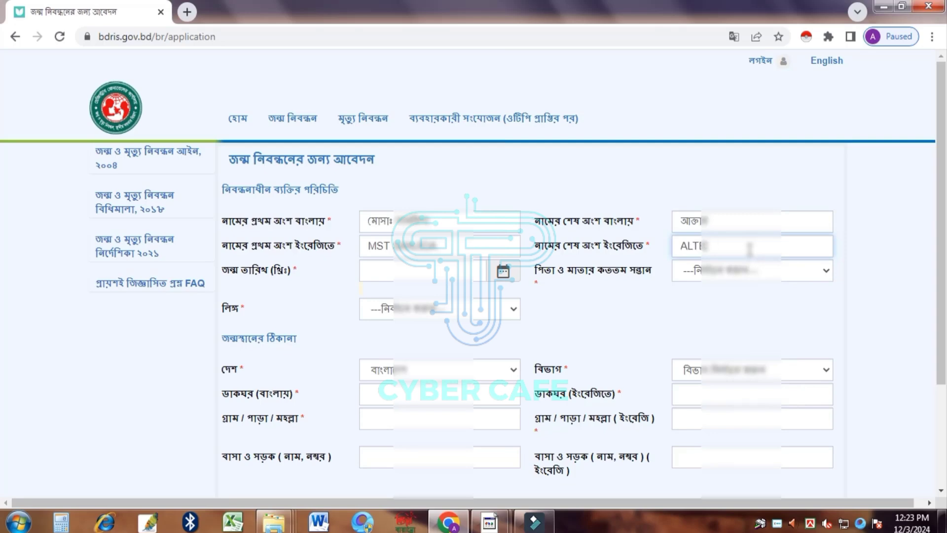
pyautogui.moveTo(228, 270); pyautogui.dragTo(344, 274)
pyautogui.click(392, 267)
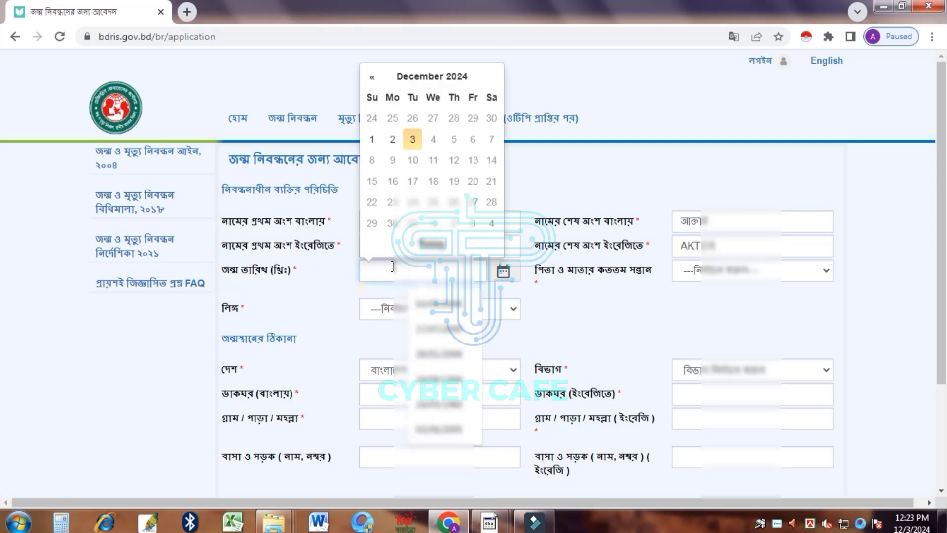
pyautogui.write('07/11/')
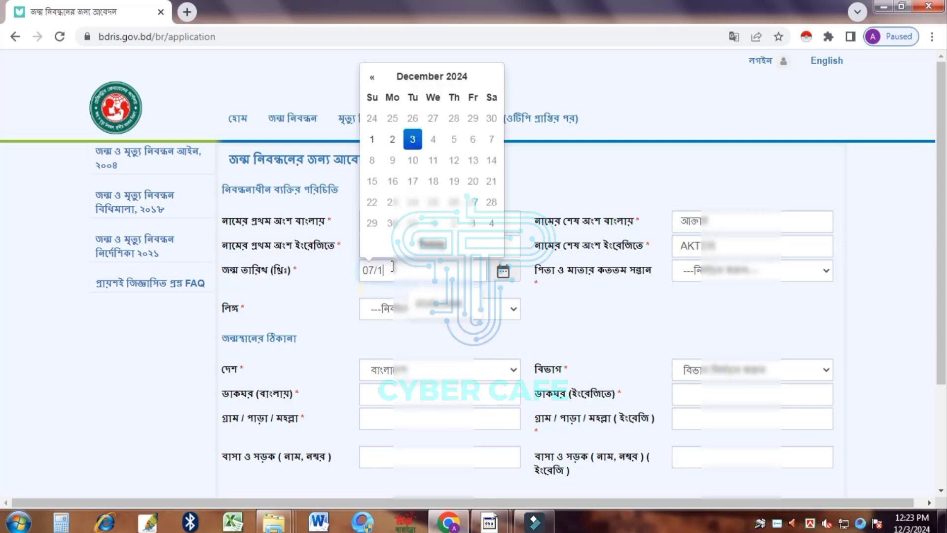
pyautogui.write('2005')
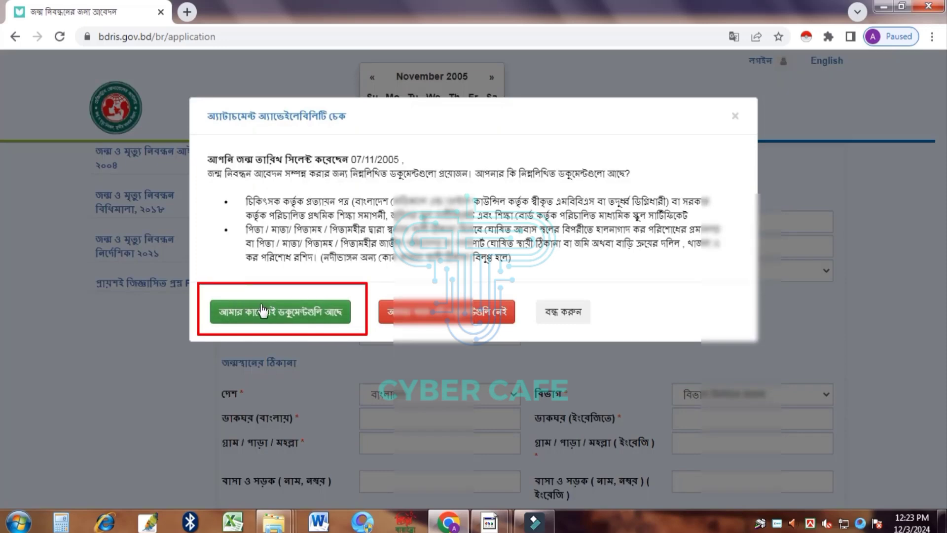
pyautogui.click(280, 311)
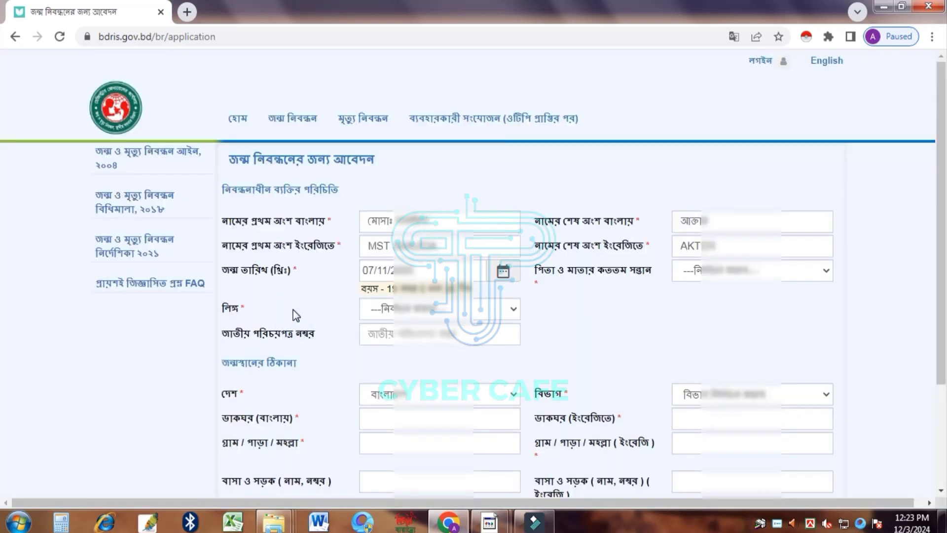
pyautogui.moveTo(388, 288); pyautogui.dragTo(563, 302)
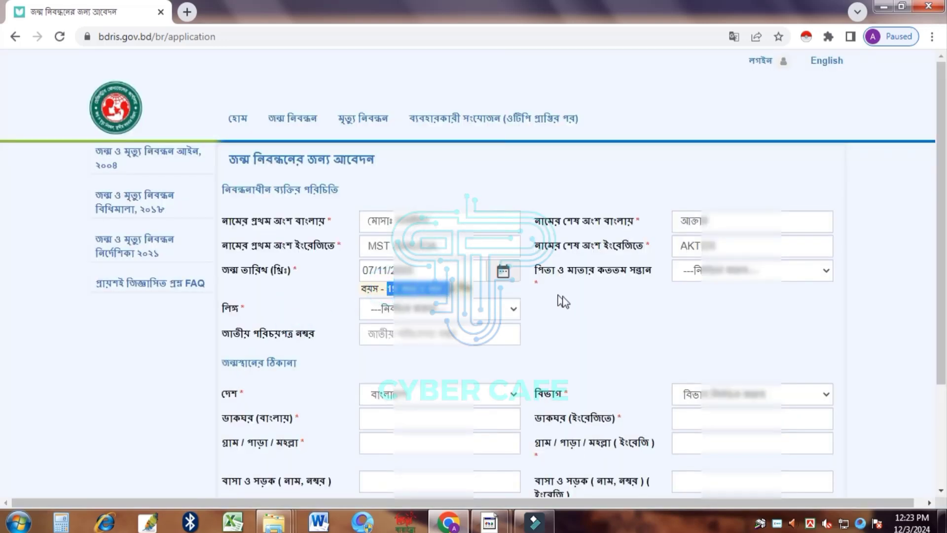
# Set birth order to ১ (first-born) and gender to মহিলা (female).
pyautogui.moveTo(578, 271); pyautogui.dragTo(651, 271)
pyautogui.click(724, 276)
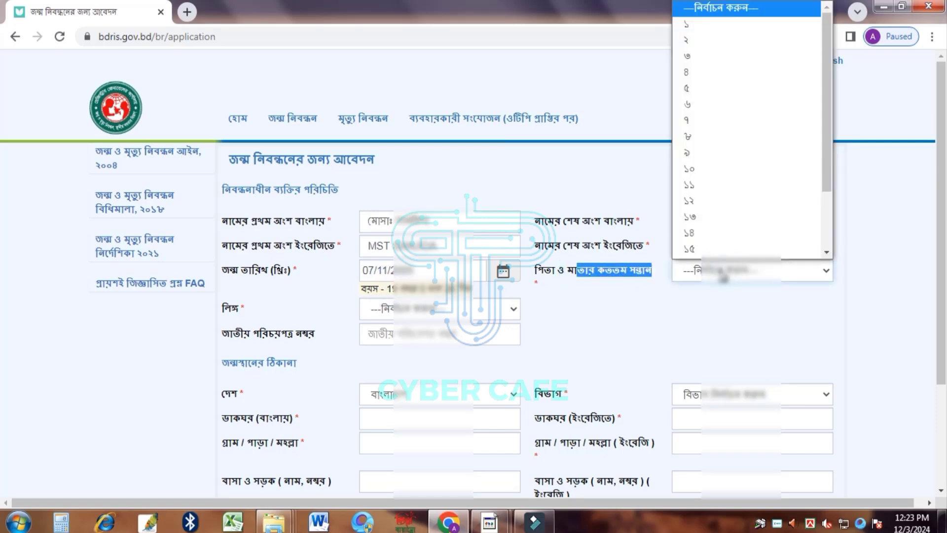
pyautogui.click(707, 29)
pyautogui.click(613, 290)
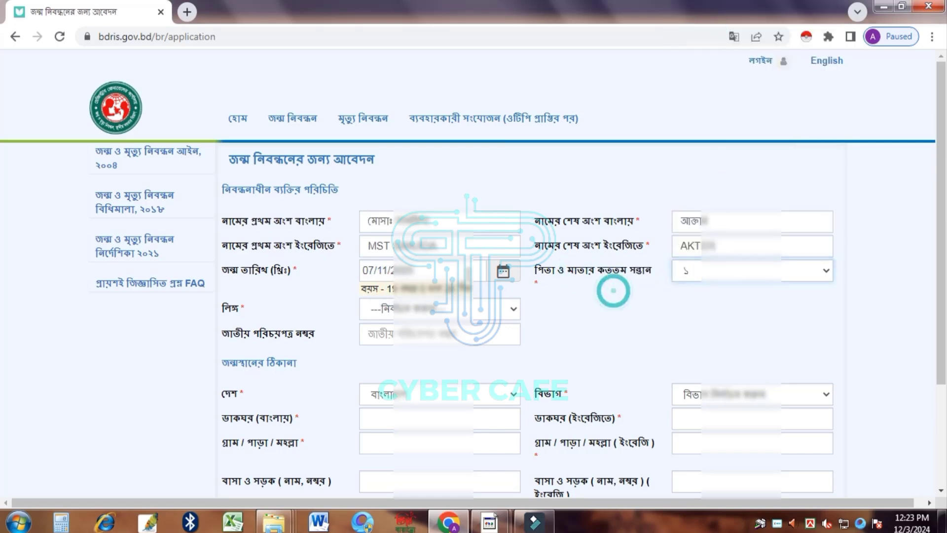
pyautogui.click(392, 310)
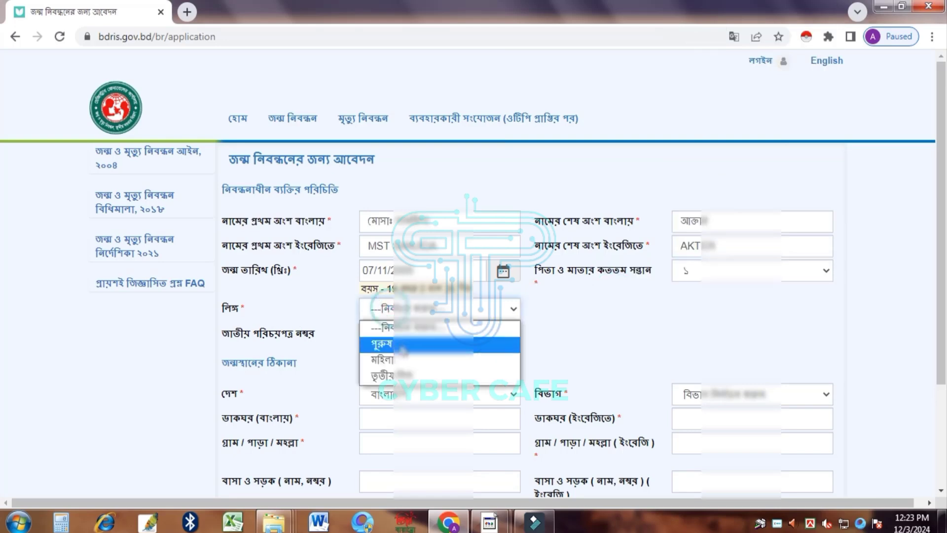
pyautogui.click(389, 358)
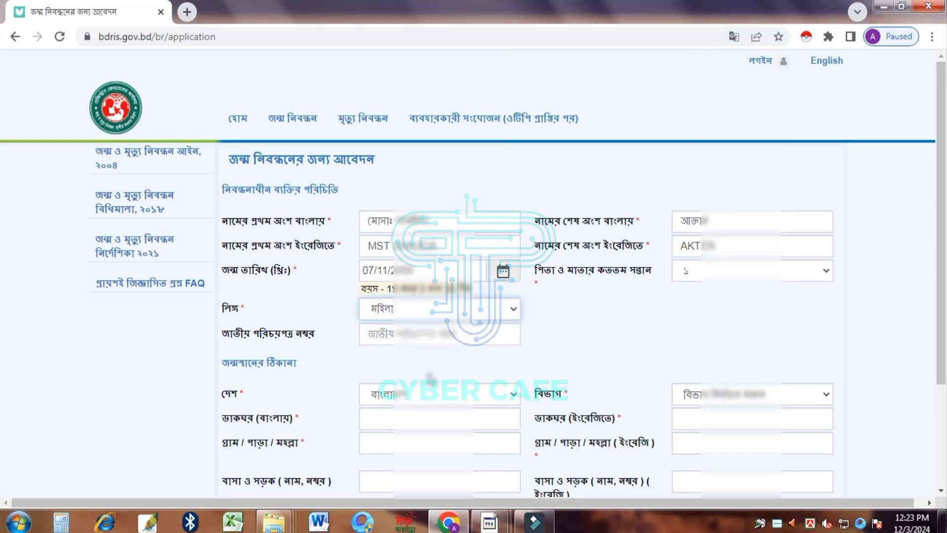
pyautogui.scroll(-3, 365, 326)
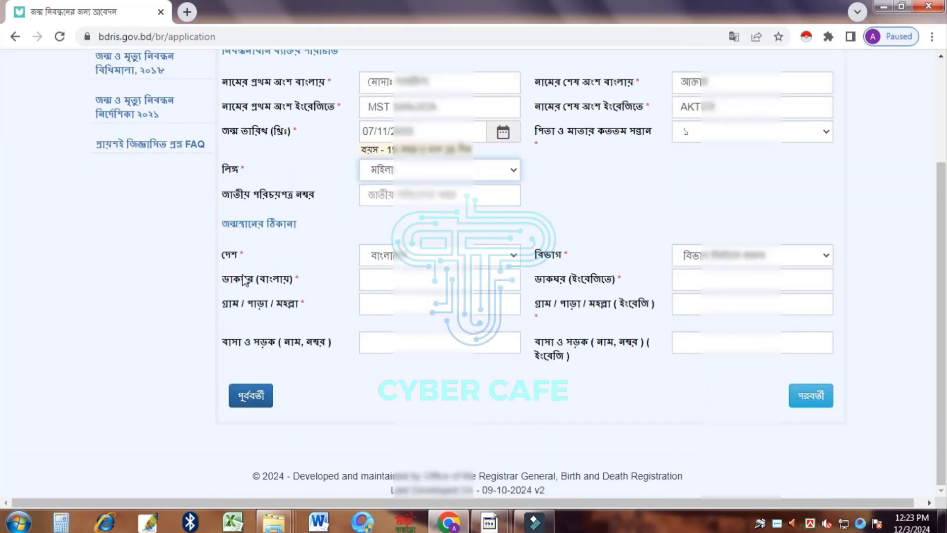
# Select birthplace division চট্টগ্রাম, district কুমিল্লা and upazila চান্দিনা.
pyautogui.doubleClick(229, 253)
pyautogui.moveTo(222, 225); pyautogui.dragTo(321, 232)
pyautogui.click(321, 229)
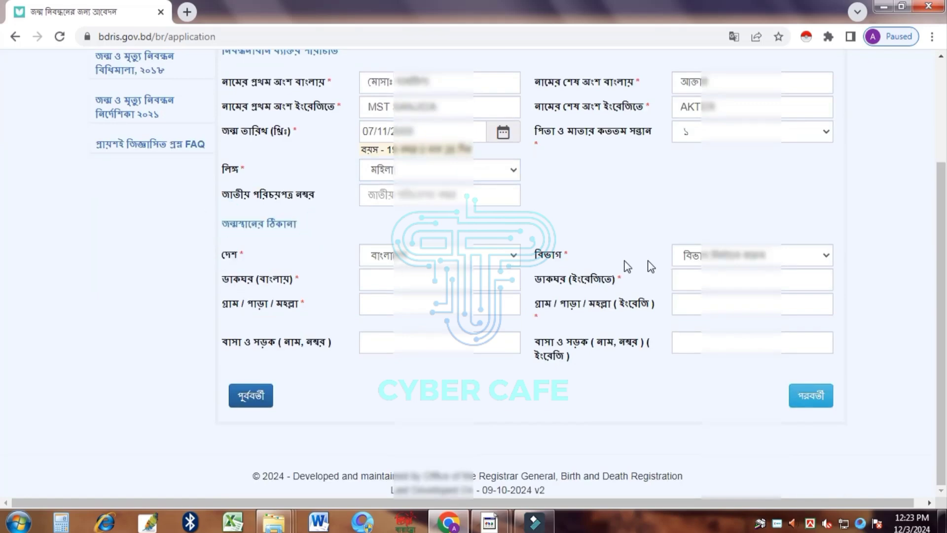
pyautogui.click(710, 256)
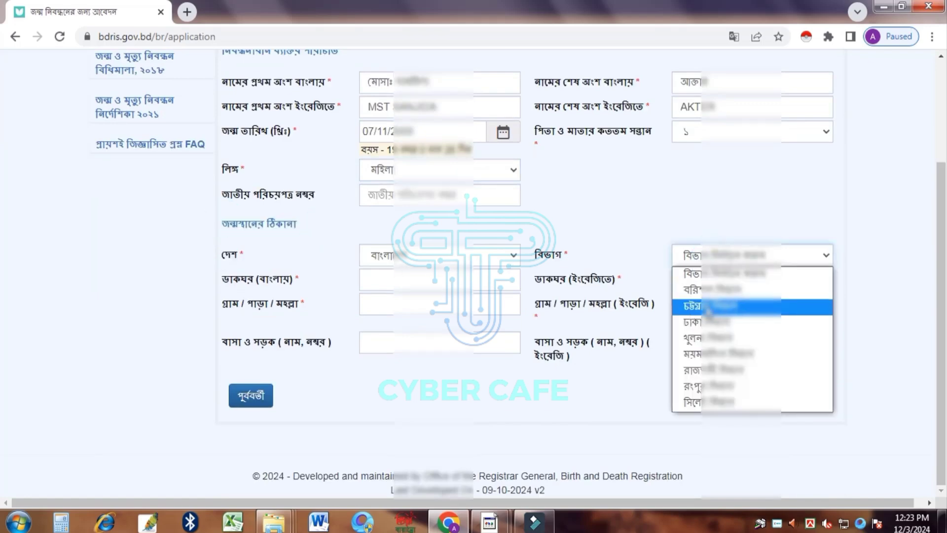
pyautogui.click(705, 303)
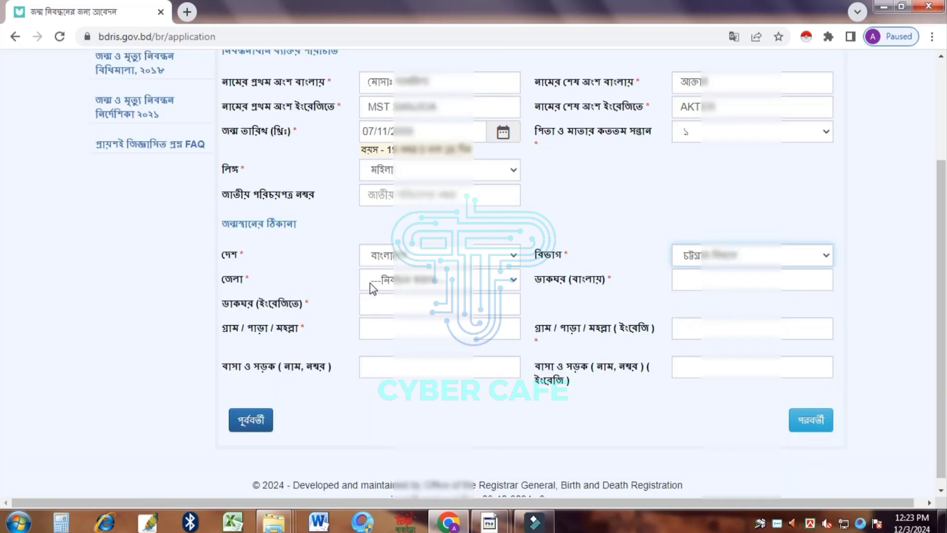
pyautogui.click(380, 280)
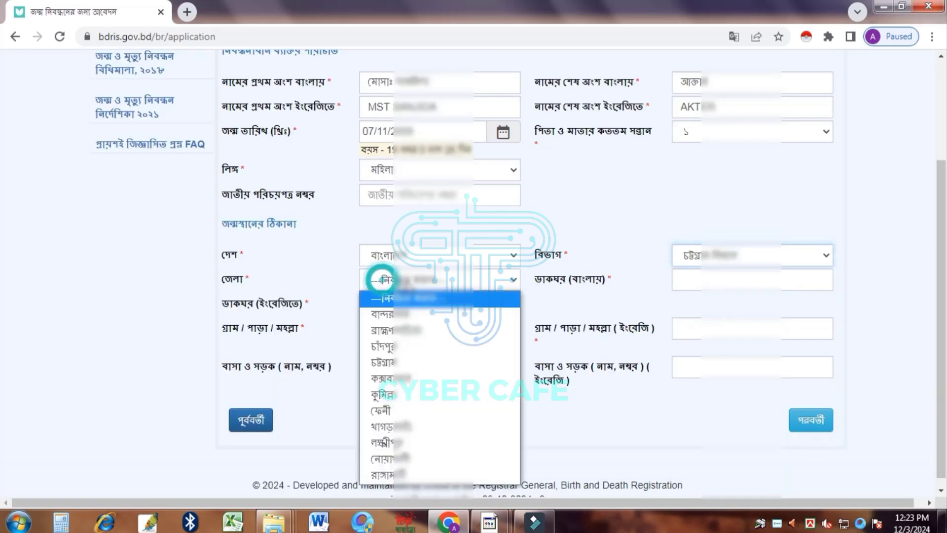
pyautogui.click(387, 394)
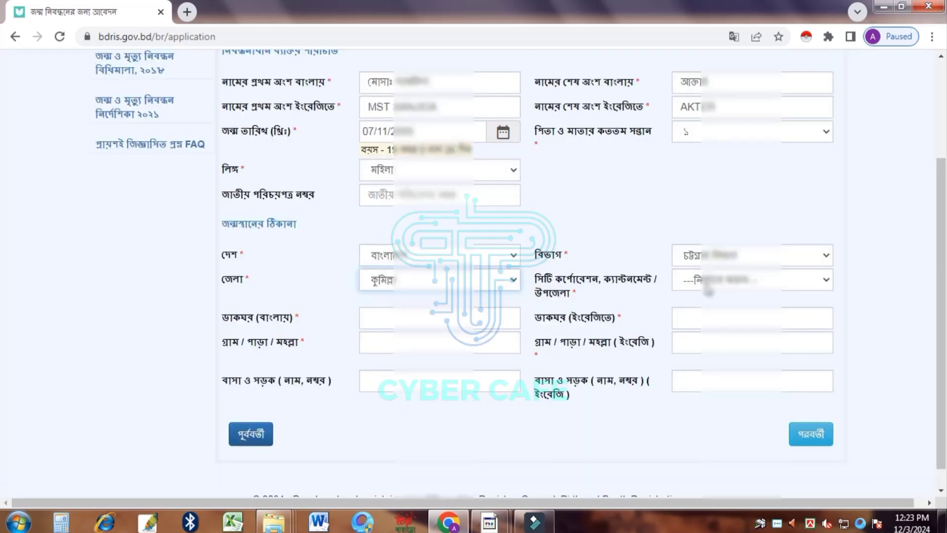
pyautogui.click(711, 286)
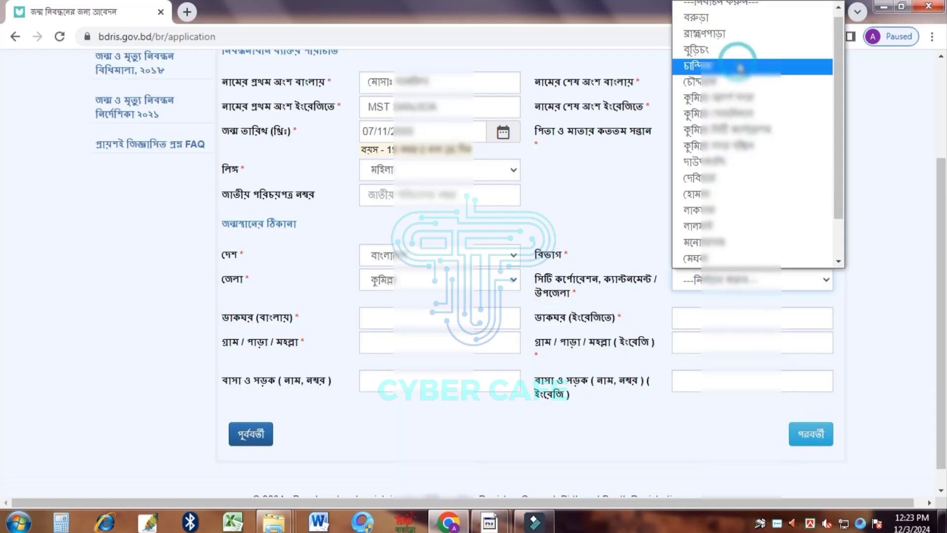
pyautogui.click(730, 66)
# Choose the birthplace municipality/union and set the ward to ward 6.
pyautogui.click(376, 320)
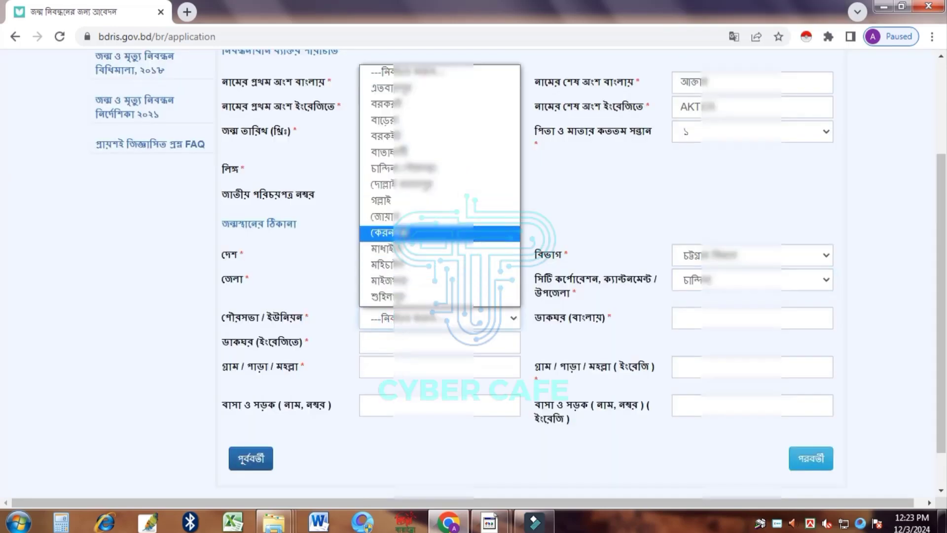
pyautogui.click(414, 125)
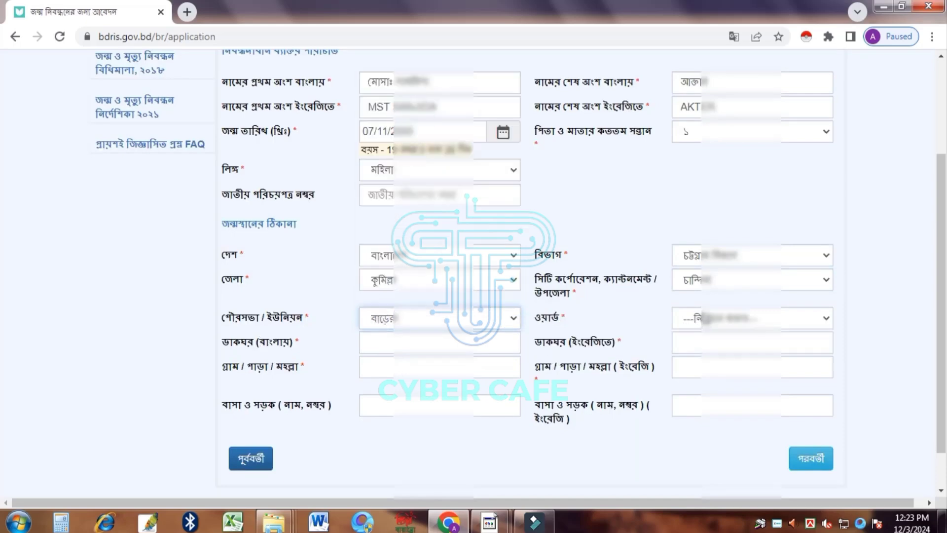
pyautogui.click(710, 318)
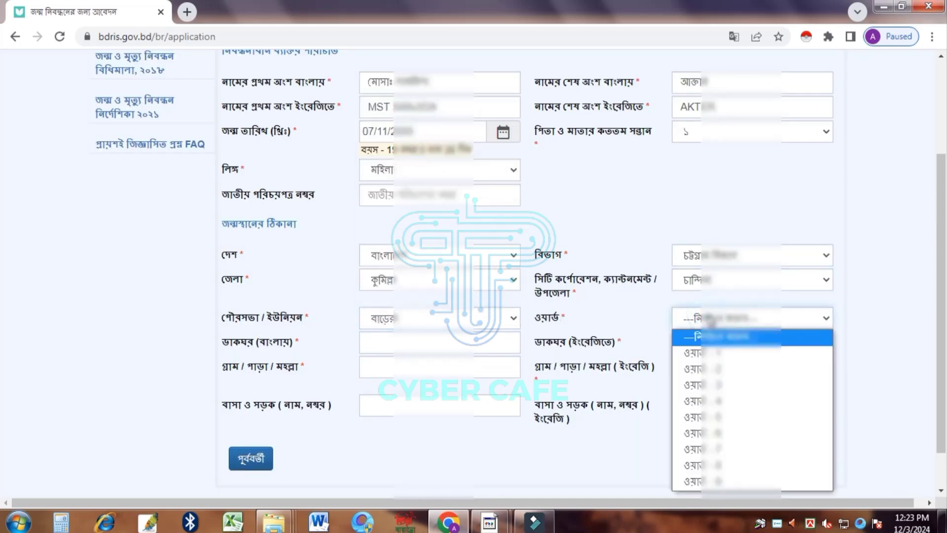
pyautogui.click(710, 433)
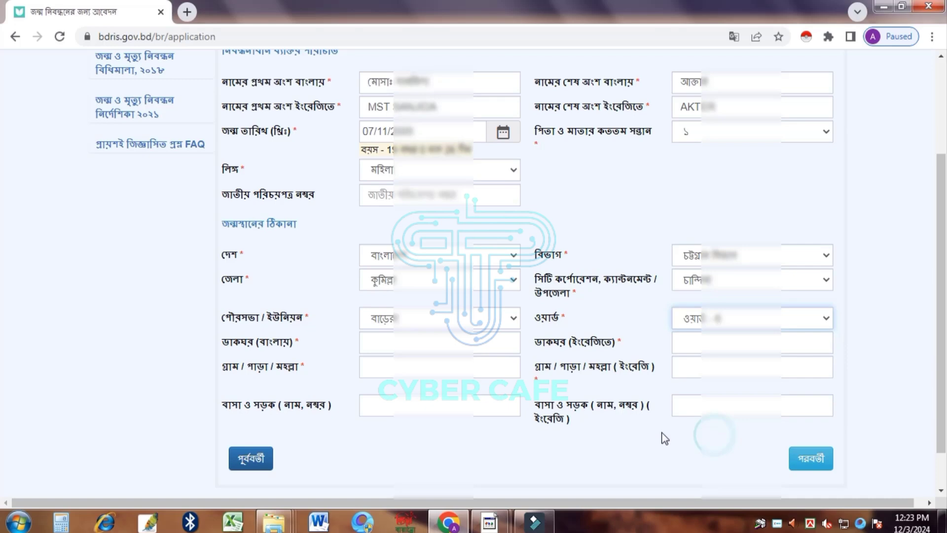
# Enter the birthplace post office name and postal code in Bengali and English.
pyautogui.moveTo(218, 334); pyautogui.dragTo(383, 338)
pyautogui.click(389, 338)
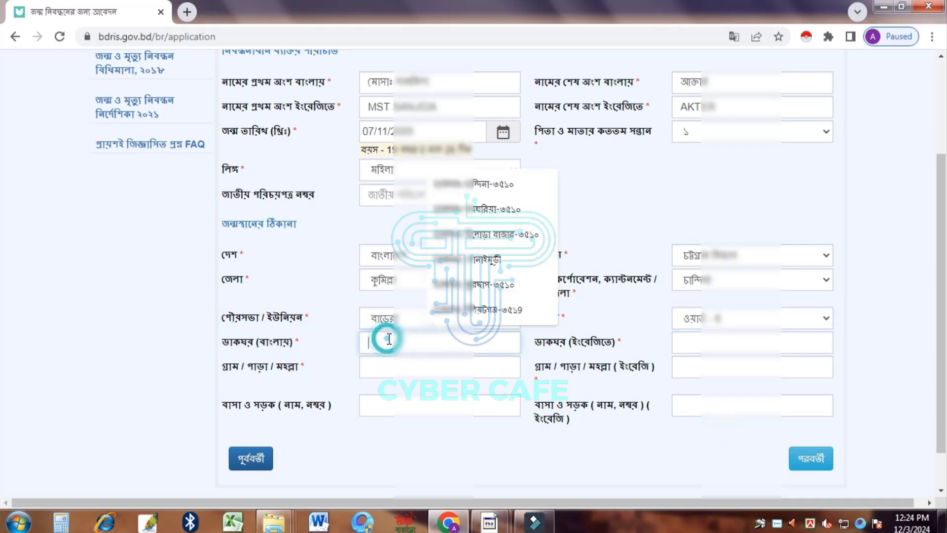
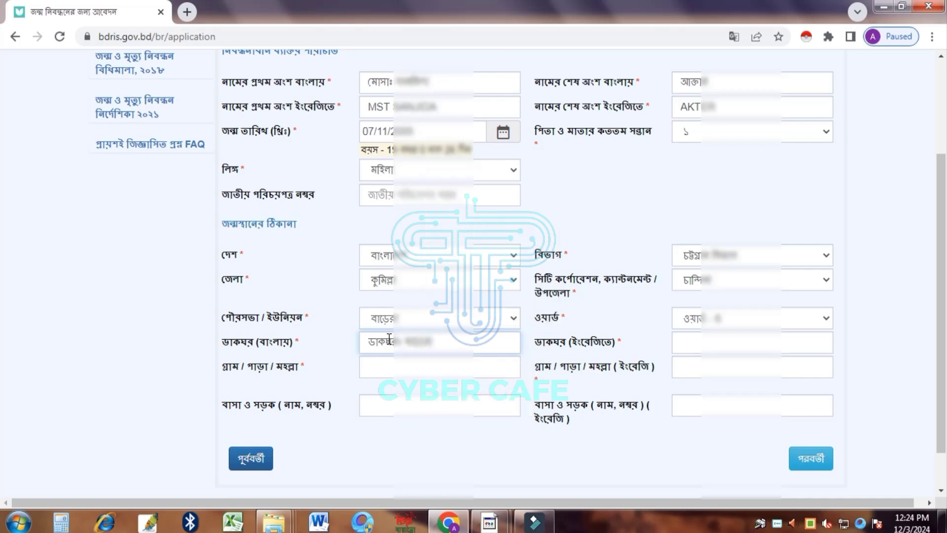
pyautogui.click(704, 344)
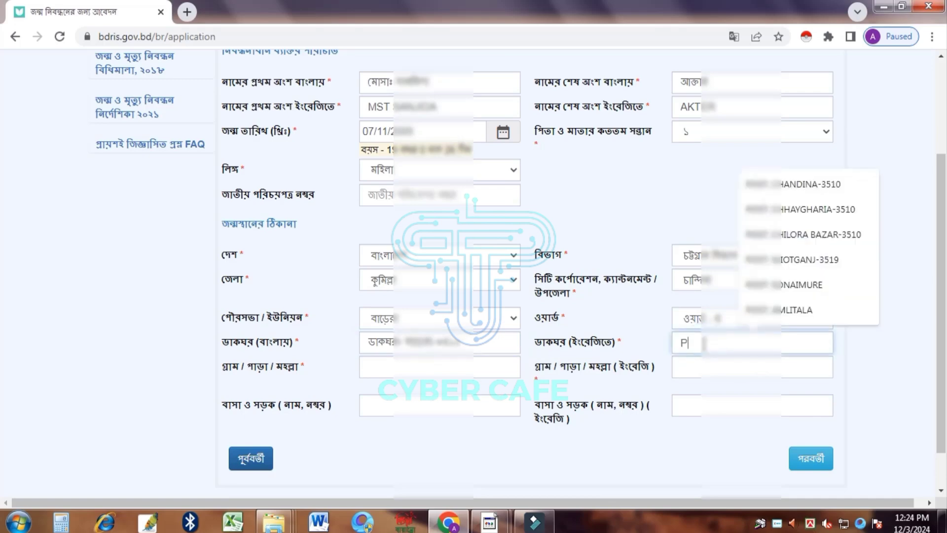
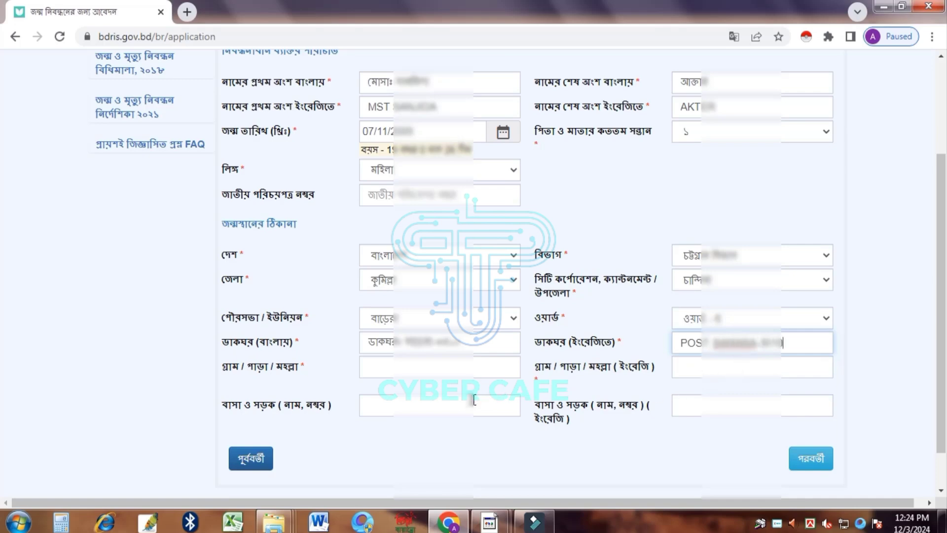
# Enter the birthplace village name in Bengali and English, fixing a partial Bengali entry.
pyautogui.click(391, 375)
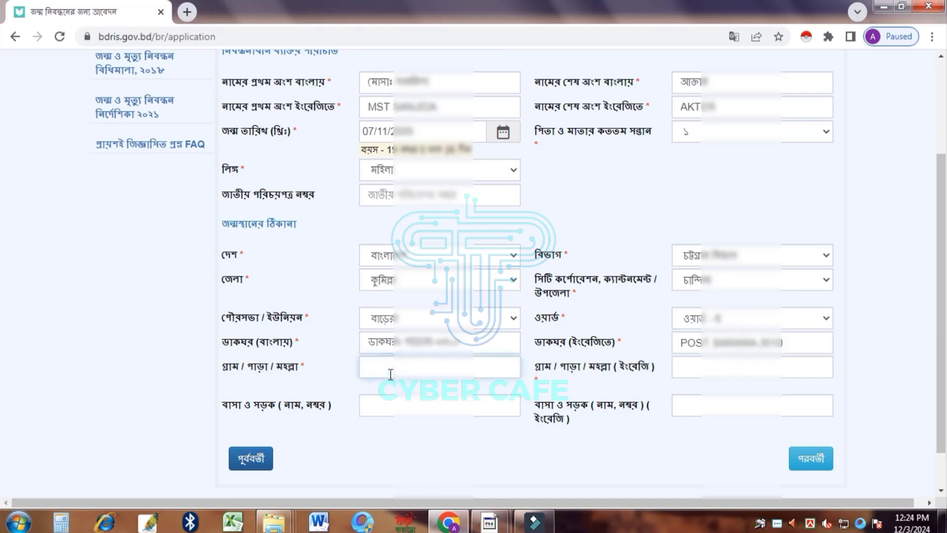
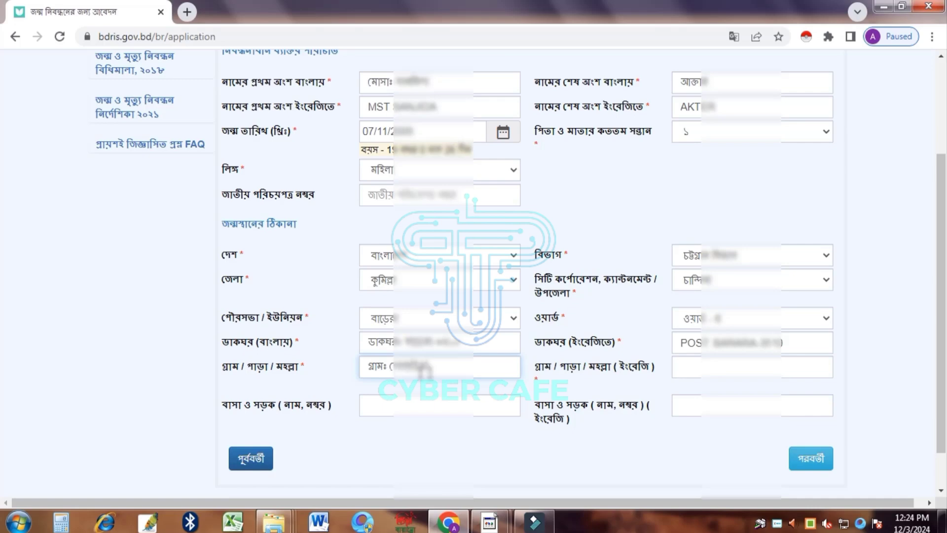
pyautogui.click(734, 363)
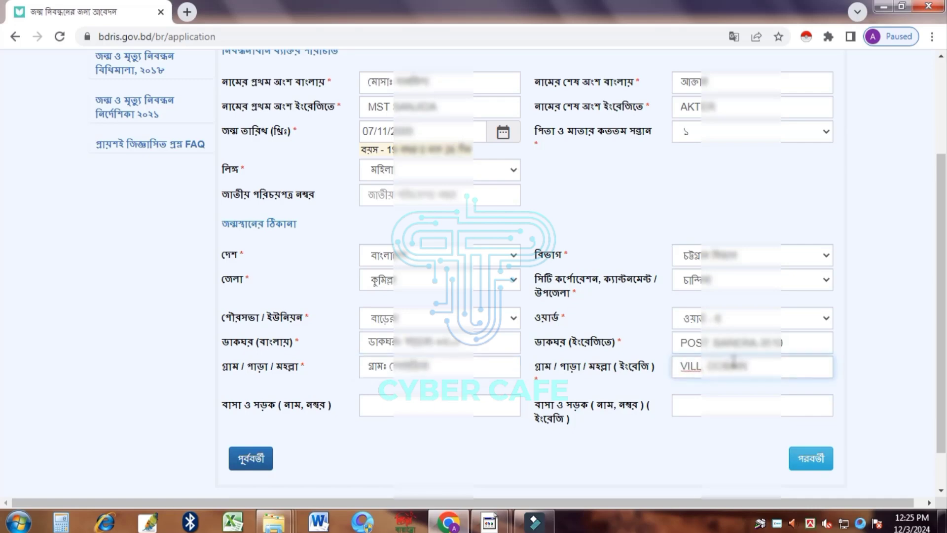
# Enter the birthplace house and road address in Bengali and English.
pyautogui.click(394, 406)
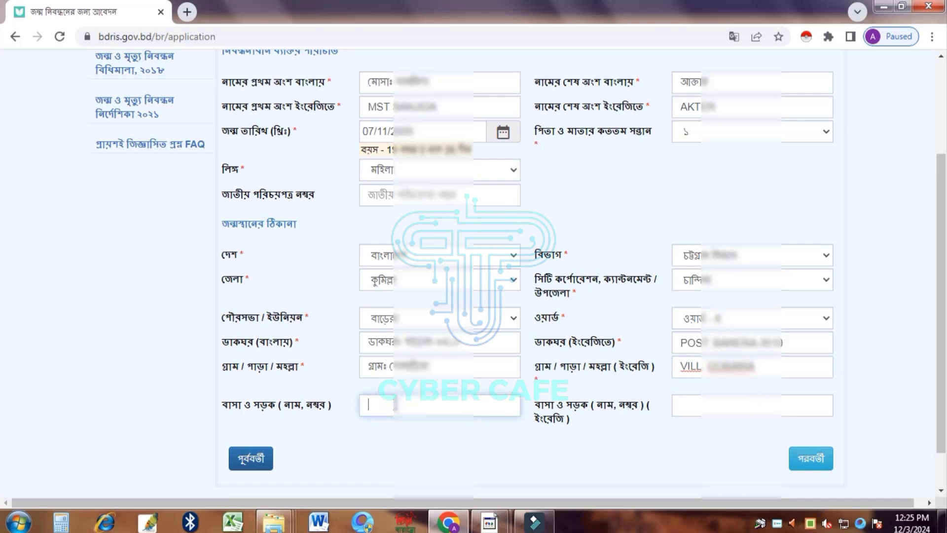
pyautogui.moveTo(224, 401); pyautogui.dragTo(331, 410)
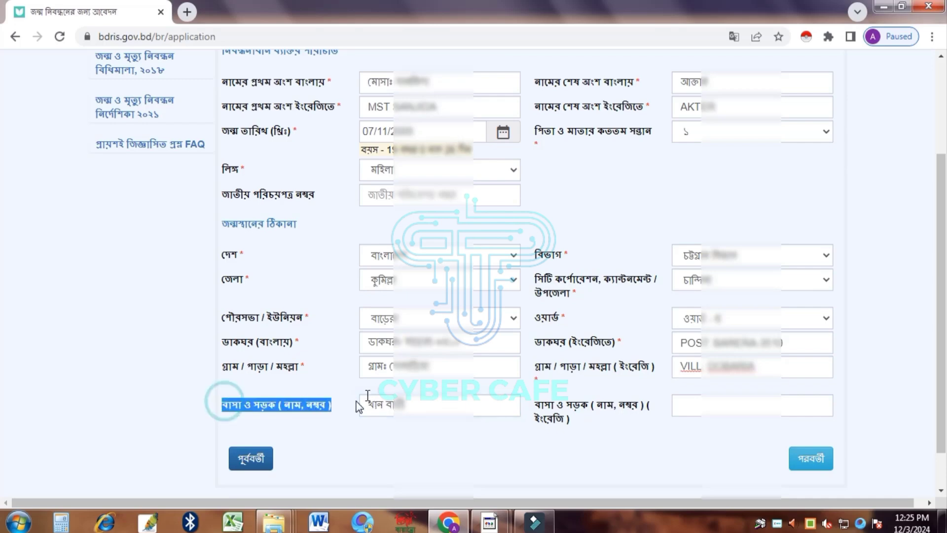
pyautogui.click(690, 409)
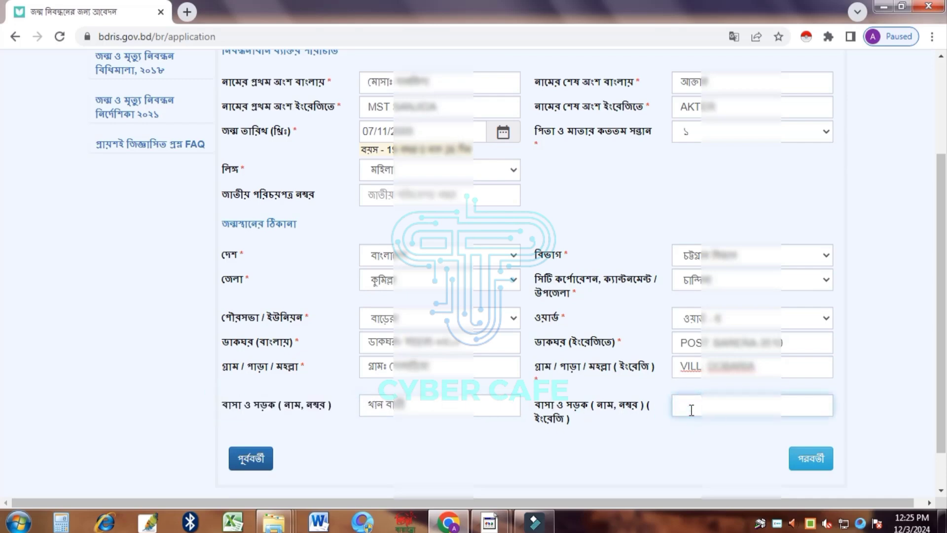
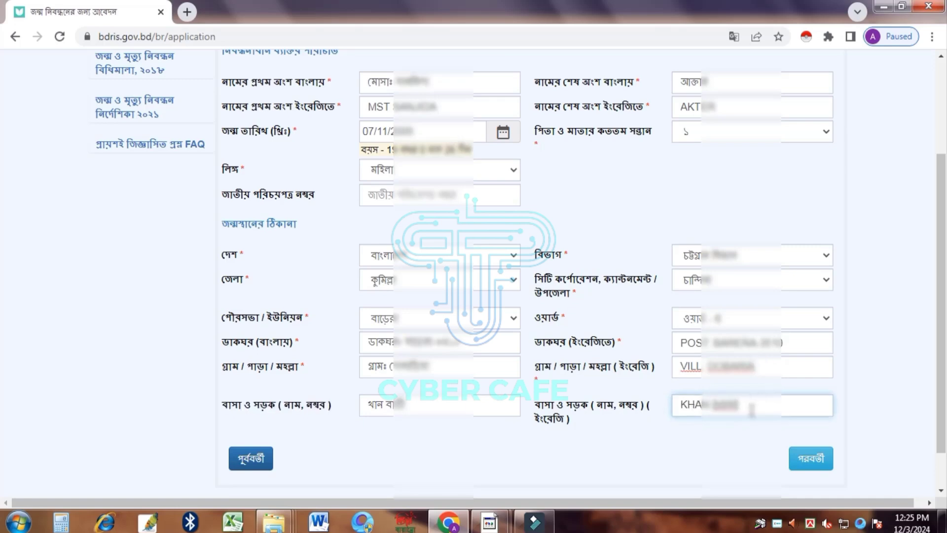
pyautogui.click(803, 454)
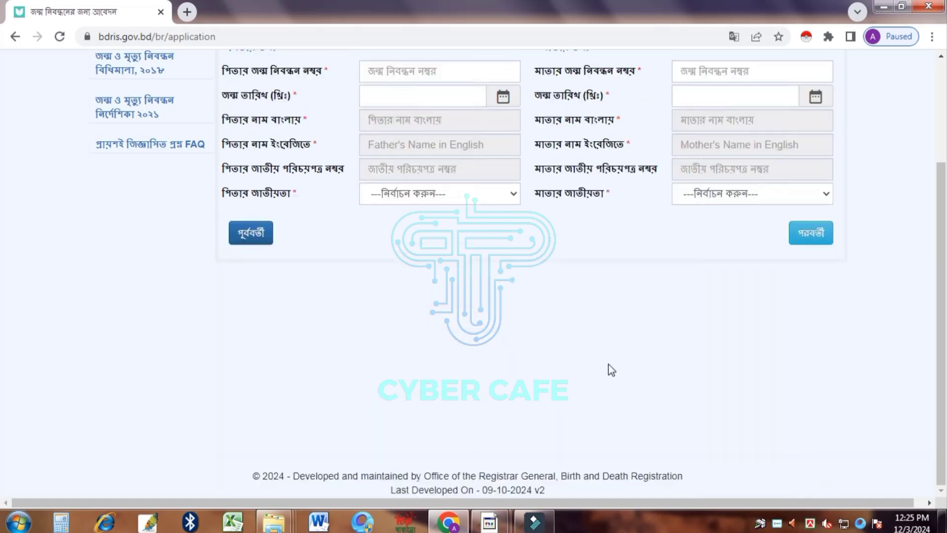
pyautogui.scroll(1, 518, 340)
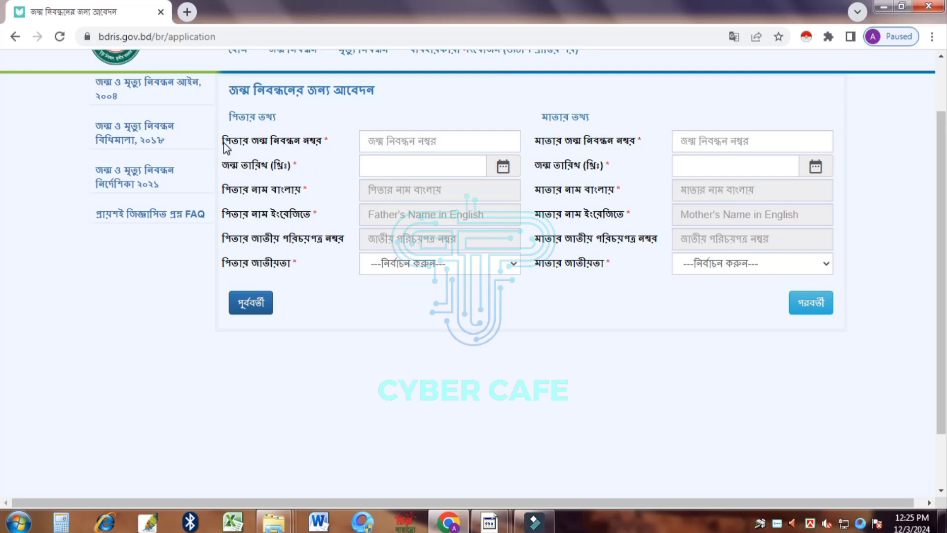
pyautogui.moveTo(223, 143); pyautogui.dragTo(318, 150)
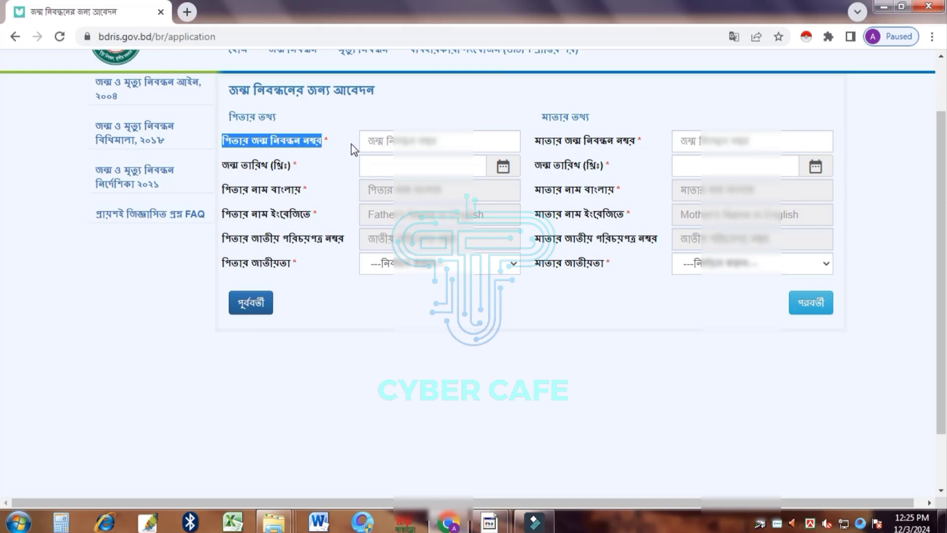
pyautogui.click(401, 137)
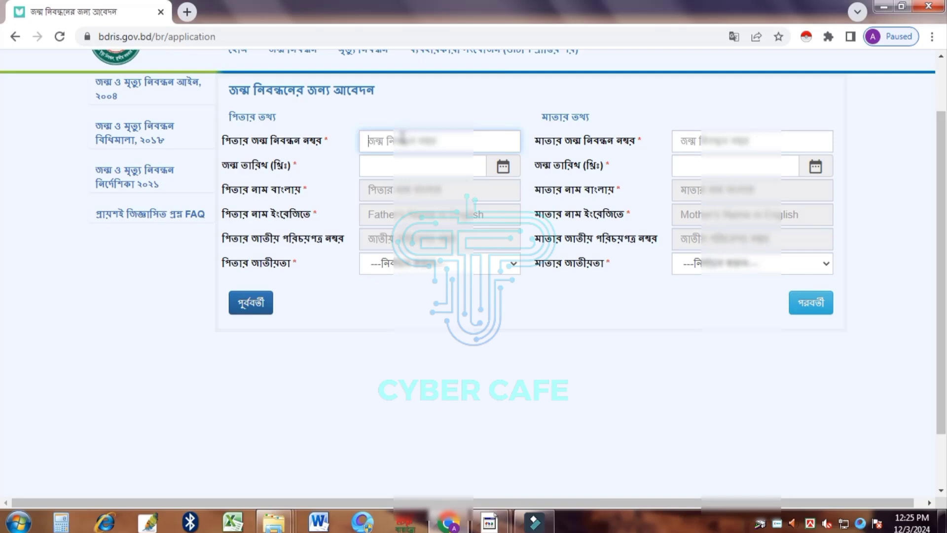
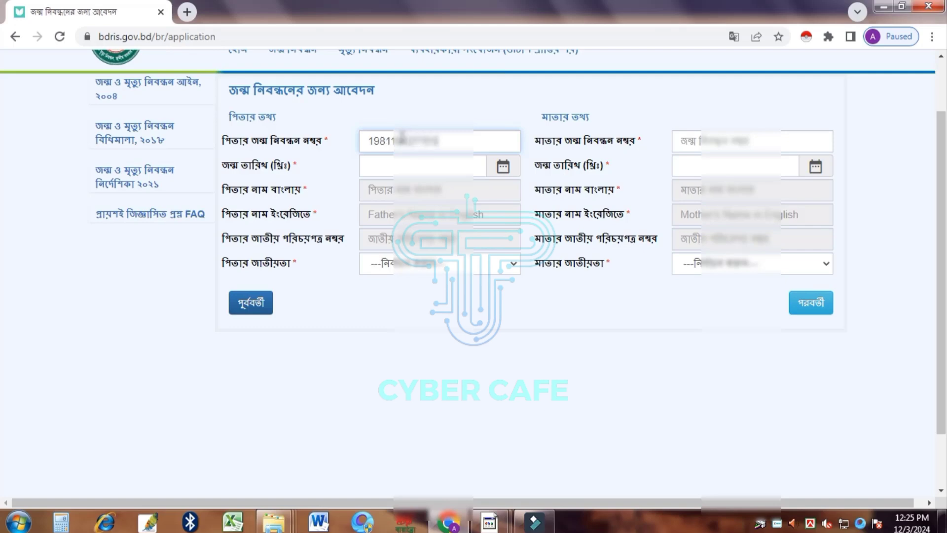
pyautogui.click(385, 164)
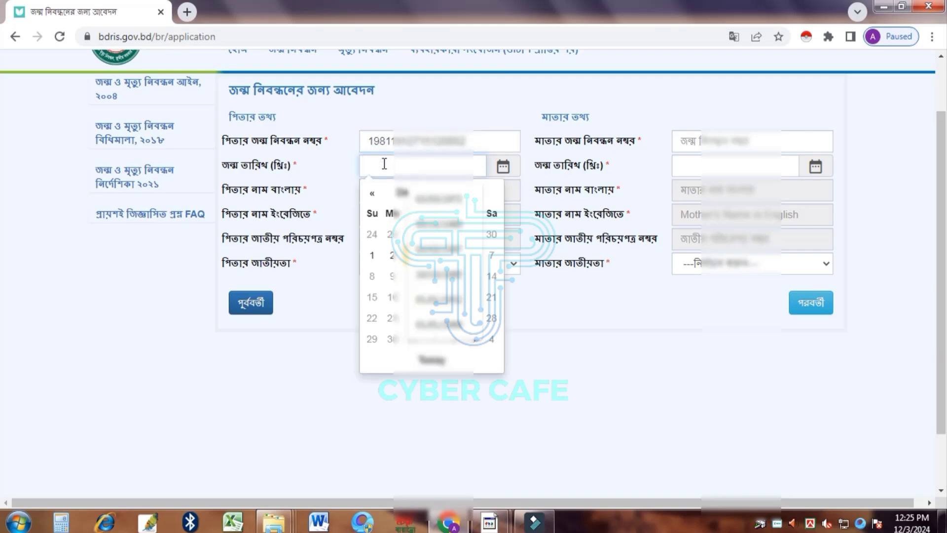
pyautogui.write('12/')
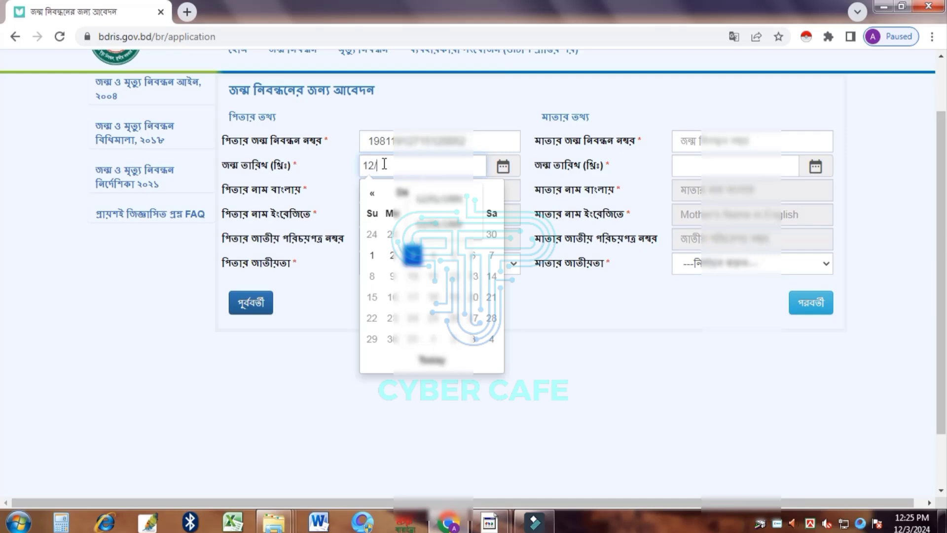
pyautogui.write('03/198')
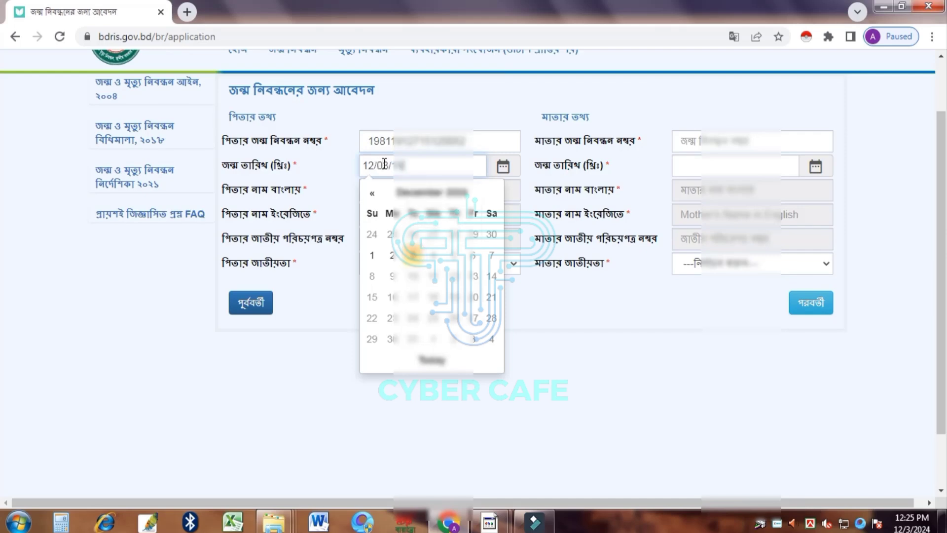
pyautogui.write('1')
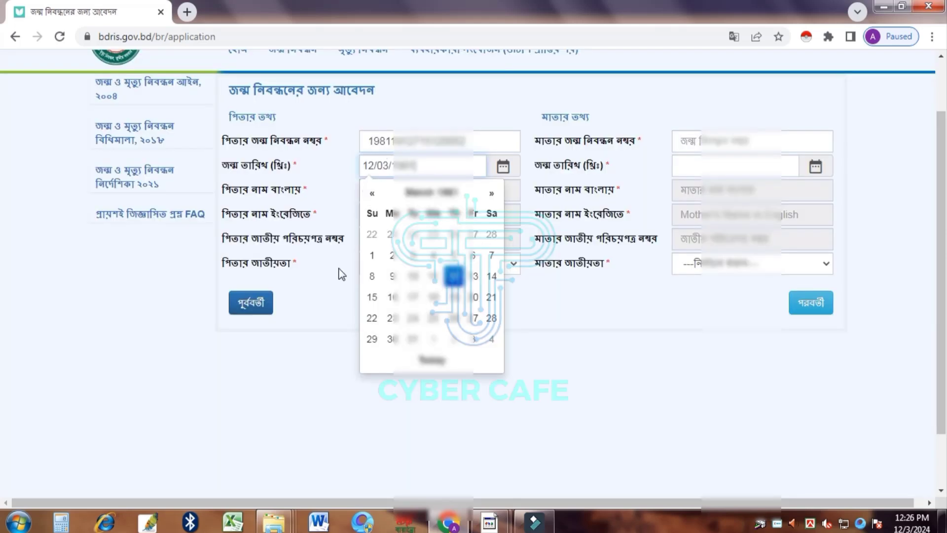
pyautogui.click(336, 276)
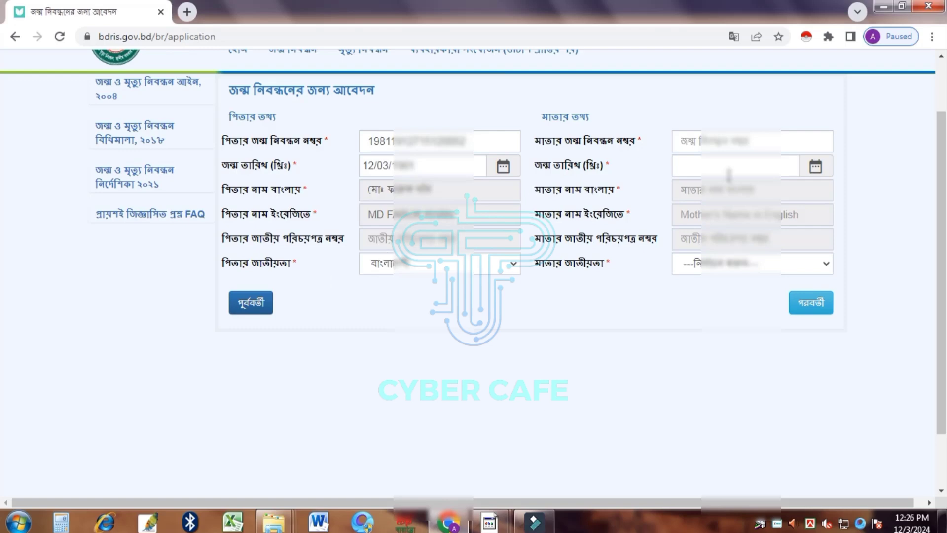
pyautogui.click(696, 141)
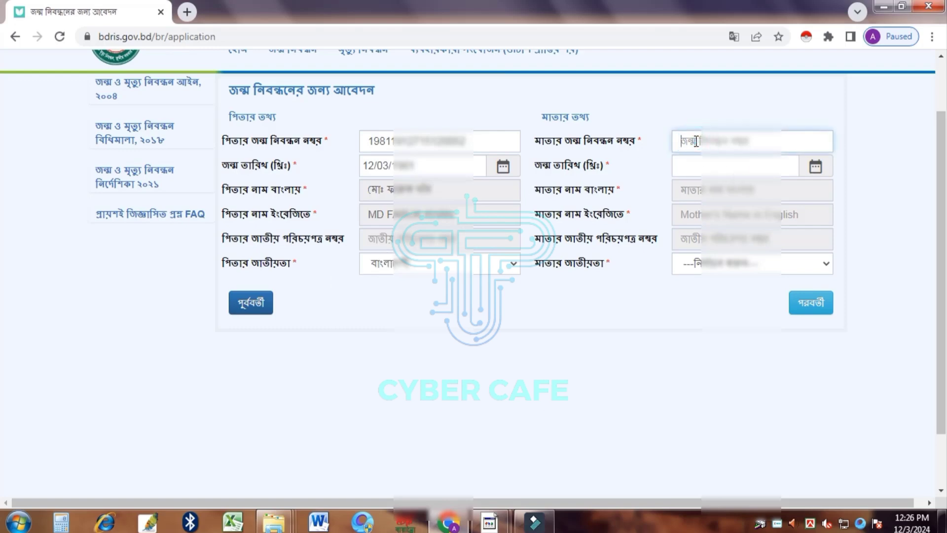
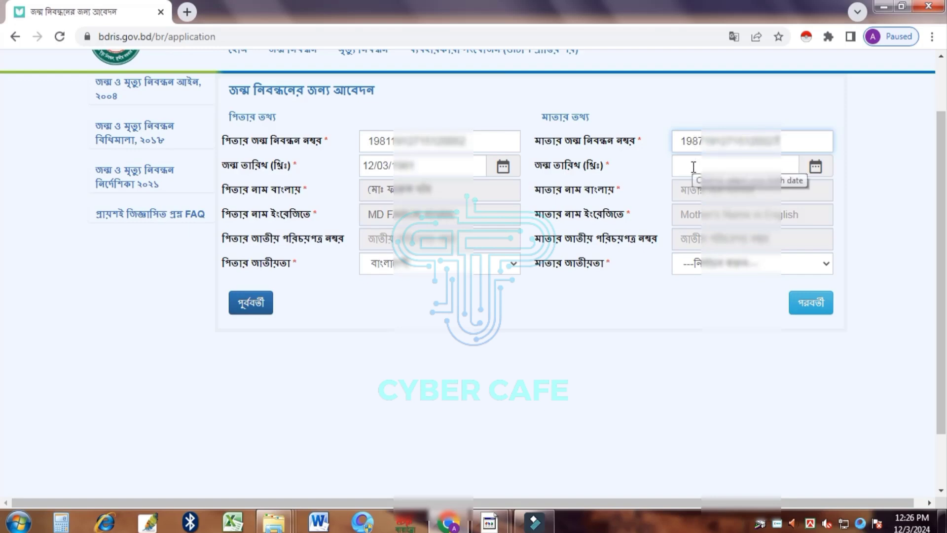
pyautogui.click(693, 167)
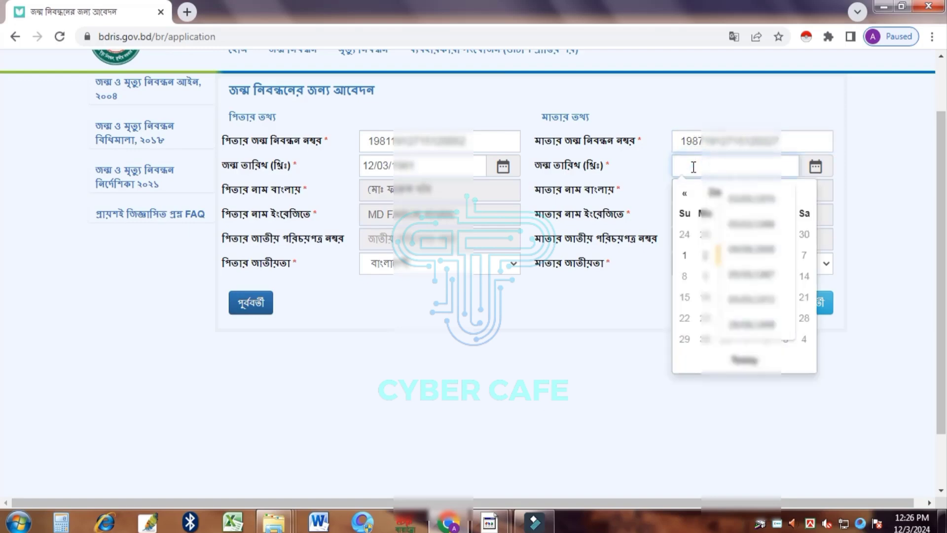
pyautogui.write('05/')
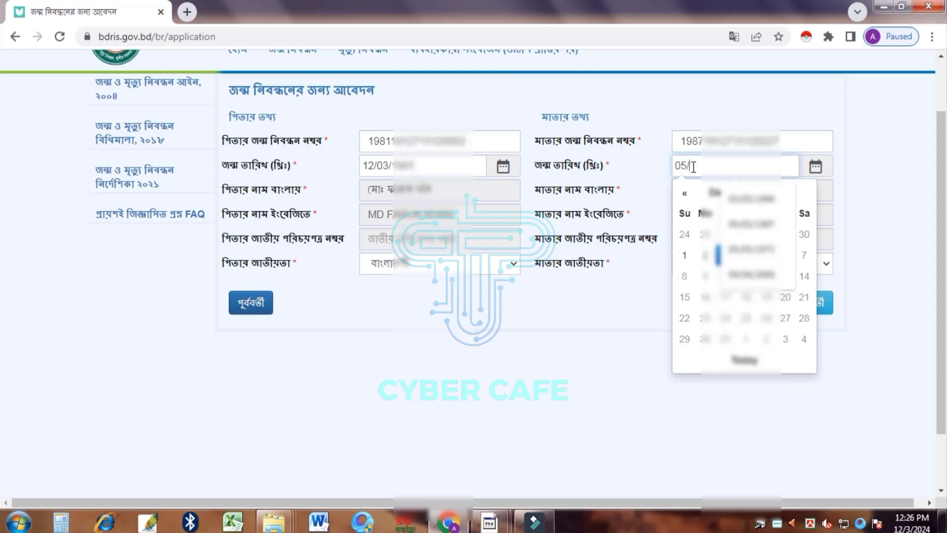
pyautogui.write('03')
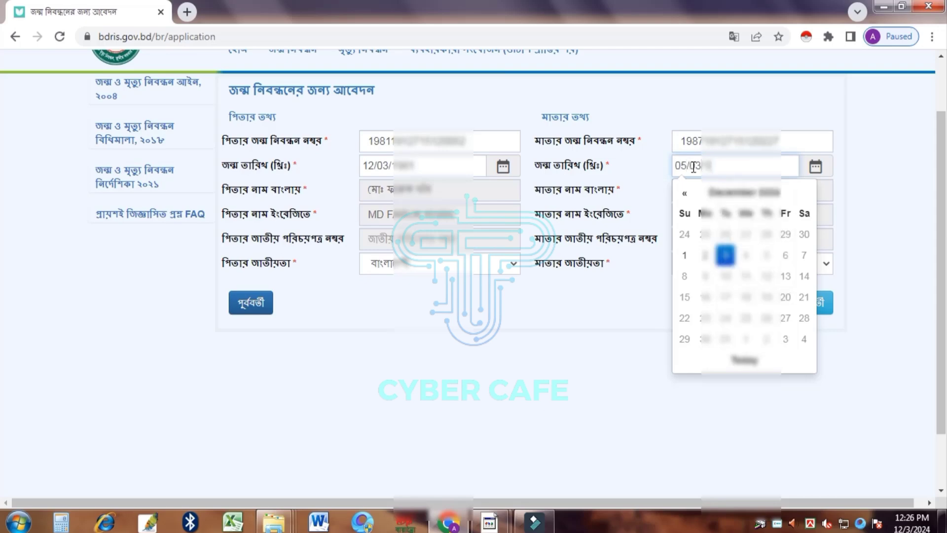
pyautogui.write('/1987')
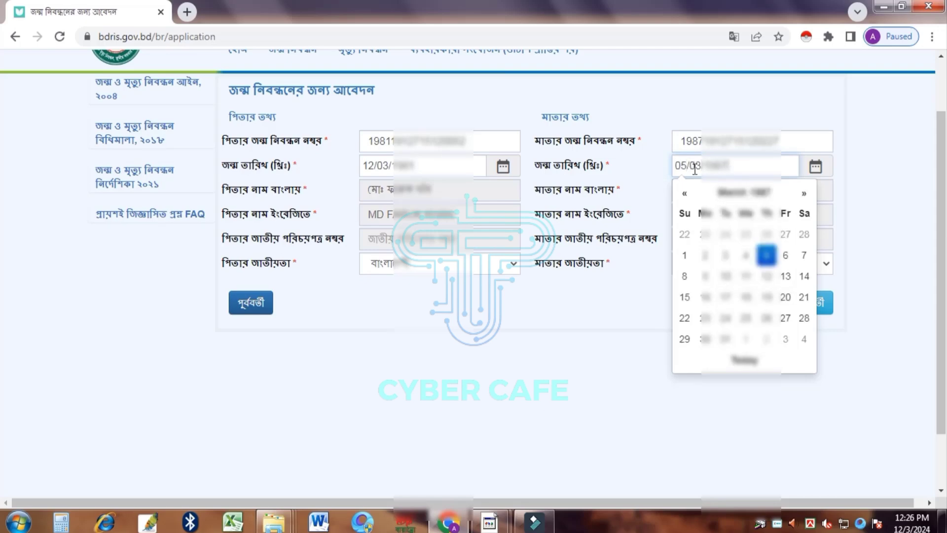
pyautogui.click(643, 293)
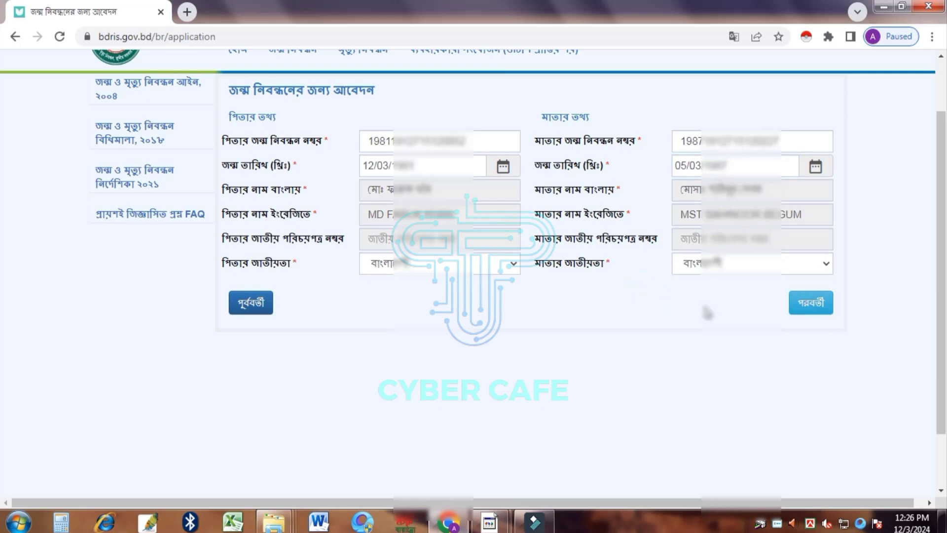
# On the address step, copy birthplace into permanent address and permanent into present address.
pyautogui.click(800, 315)
pyautogui.scroll(2, 616, 326)
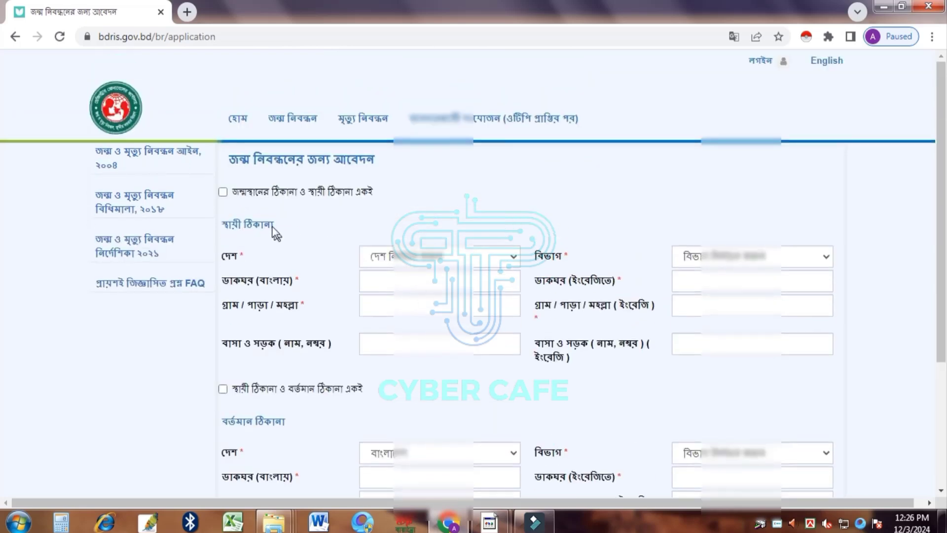
pyautogui.click(223, 192)
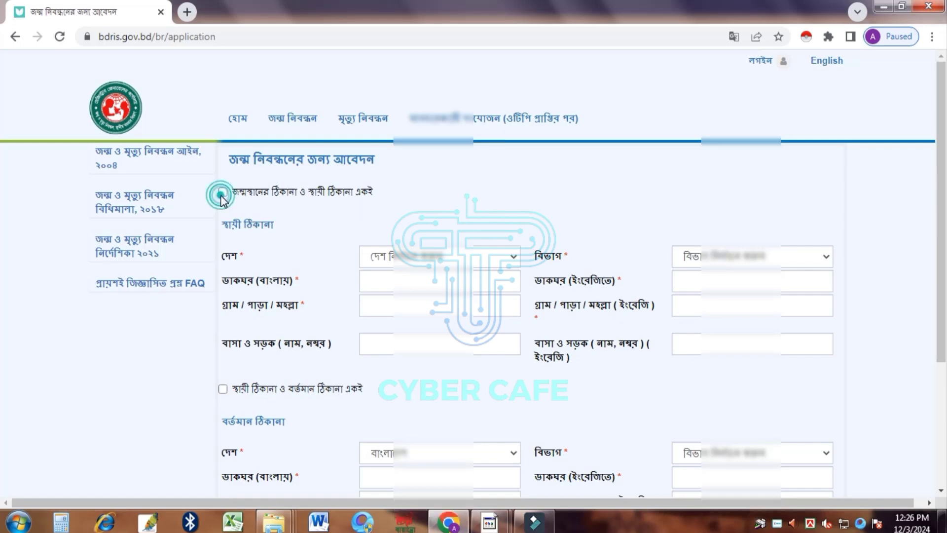
pyautogui.scroll(-1, 277, 231)
pyautogui.scroll(-2, 277, 238)
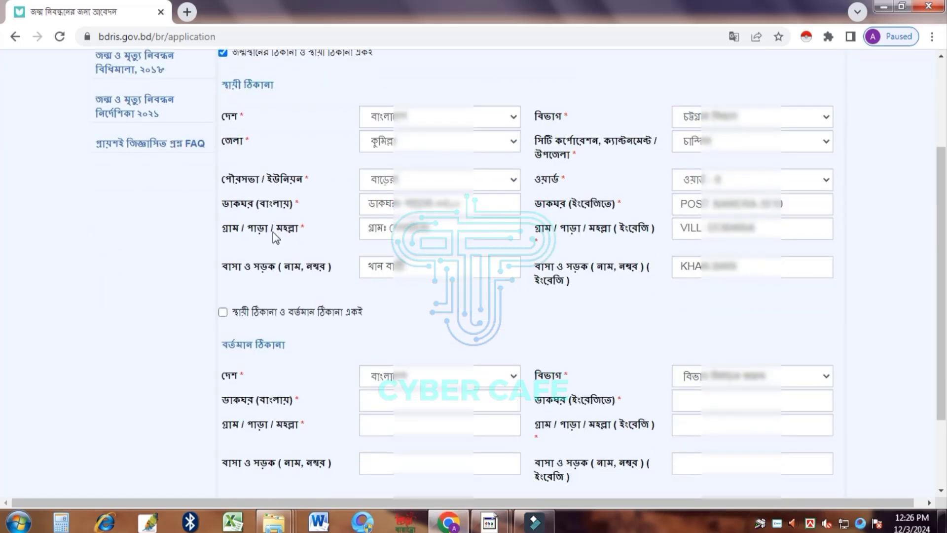
pyautogui.click(223, 312)
pyautogui.scroll(-3, 377, 287)
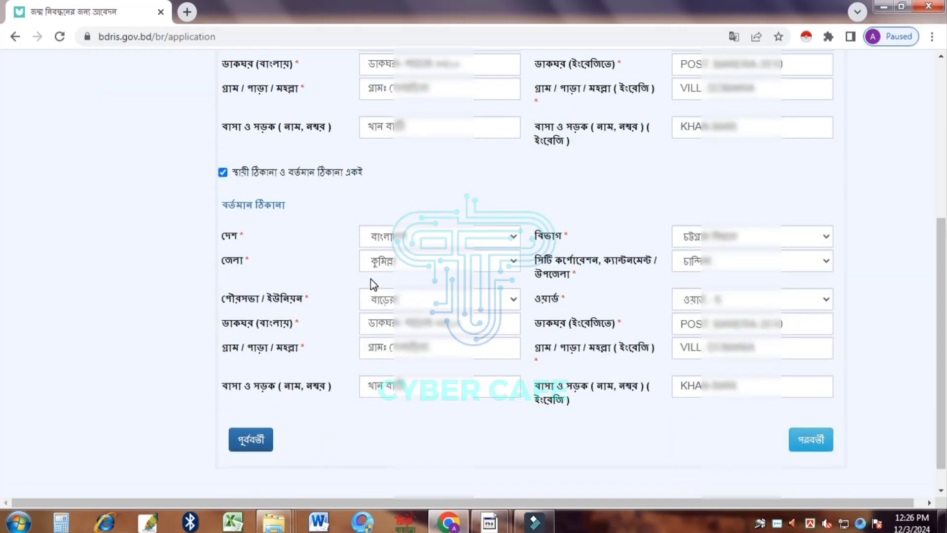
pyautogui.scroll(-1, 371, 285)
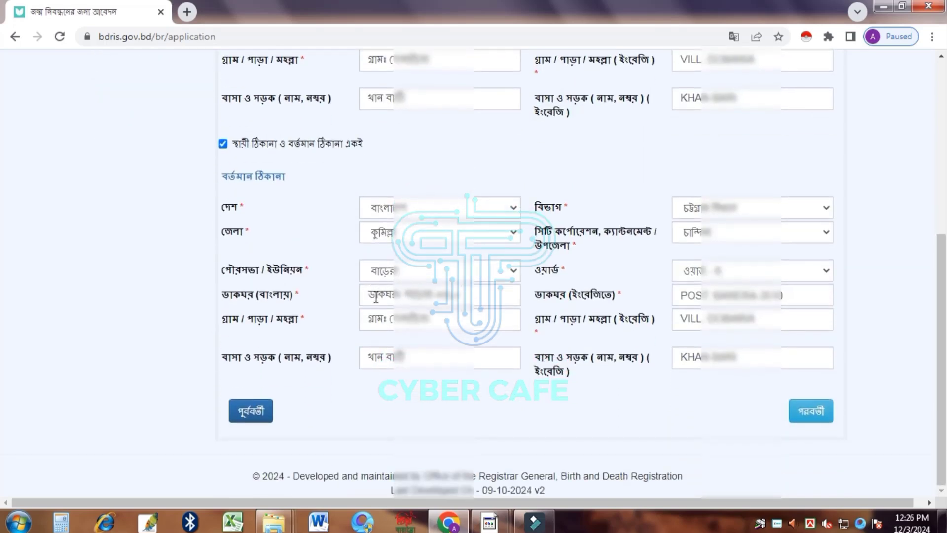
# Go to the applicant declaration page and mark the applicant's relationship as নিজ (self).
pyautogui.click(819, 415)
pyautogui.scroll(3, 499, 356)
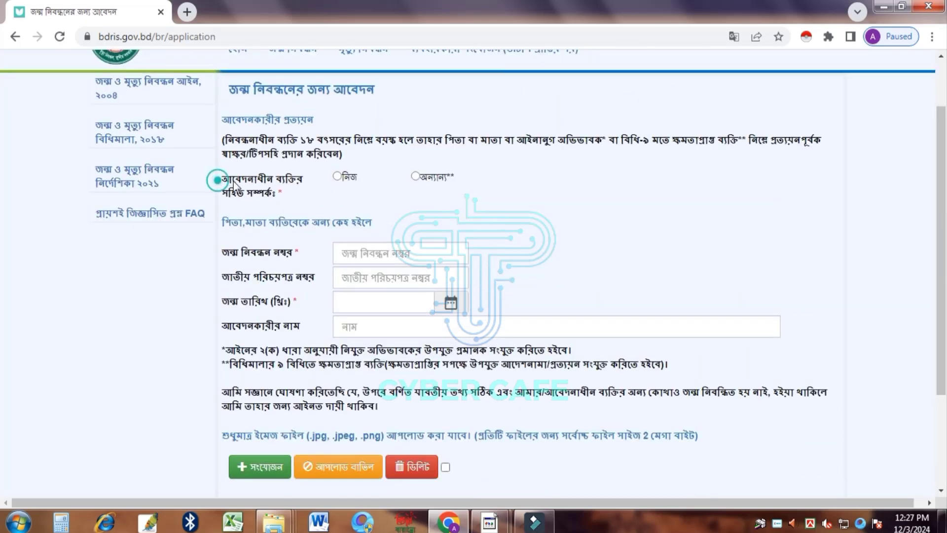
pyautogui.moveTo(222, 177); pyautogui.dragTo(285, 197)
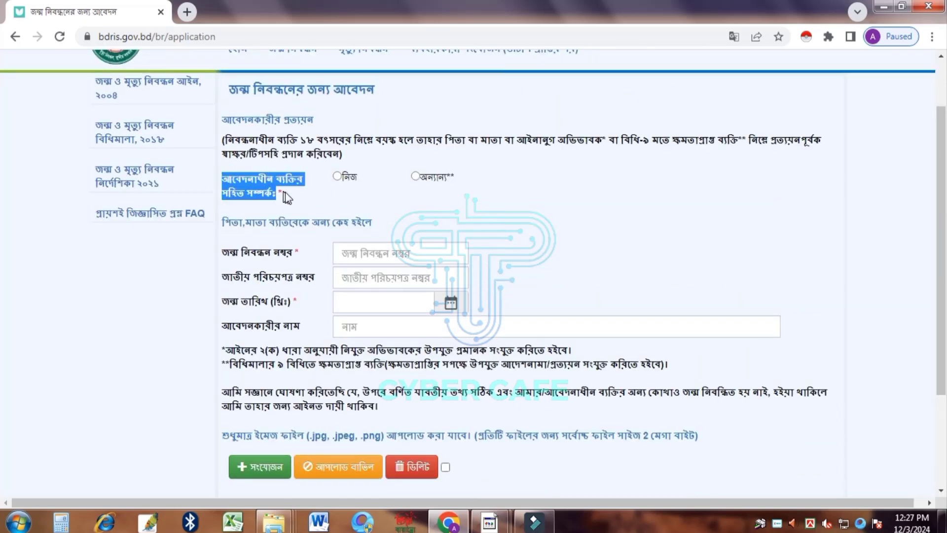
pyautogui.click(338, 179)
pyautogui.click(575, 196)
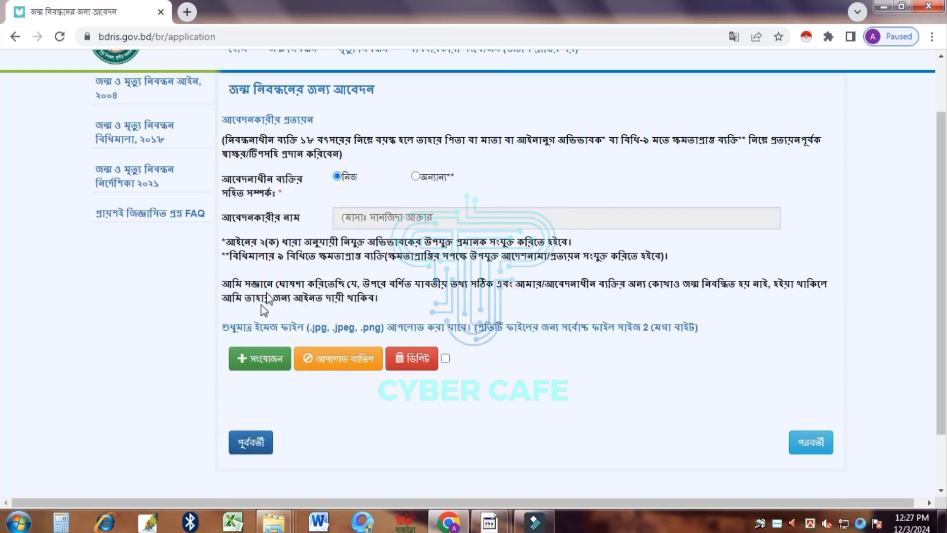
# Check the allowed image file types note and begin attaching a supporting document.
pyautogui.moveTo(254, 326); pyautogui.dragTo(744, 335)
pyautogui.click(737, 331)
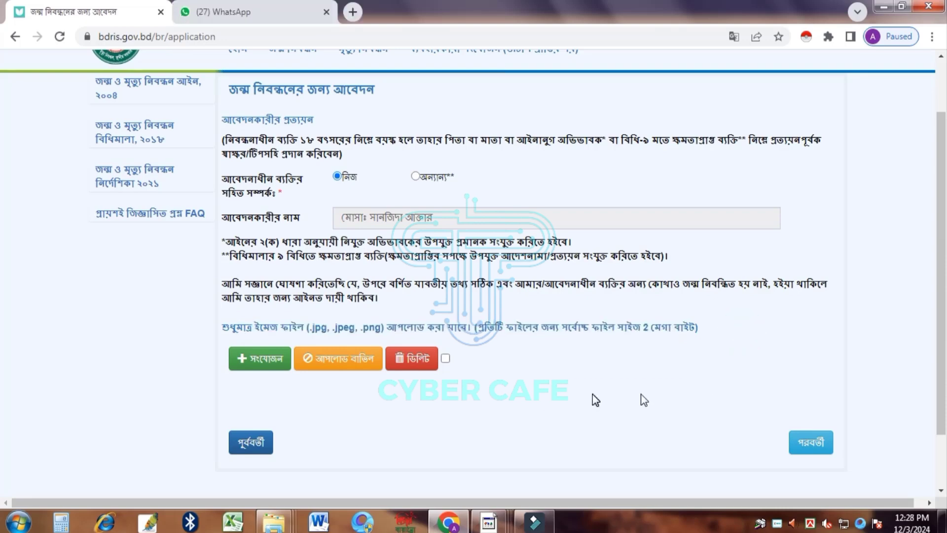
pyautogui.click(253, 374)
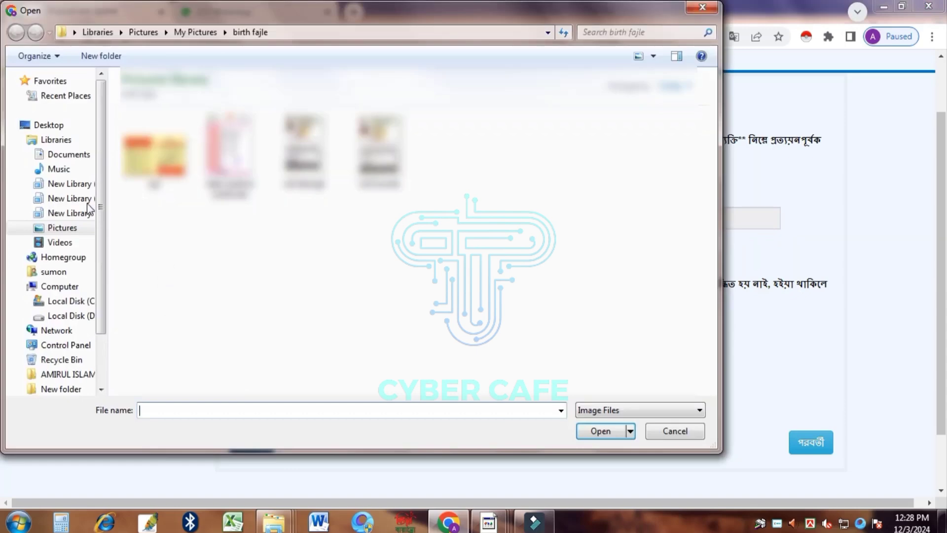
# Attach the certificate image from the applicant's folder in Pictures.
pyautogui.click(55, 230)
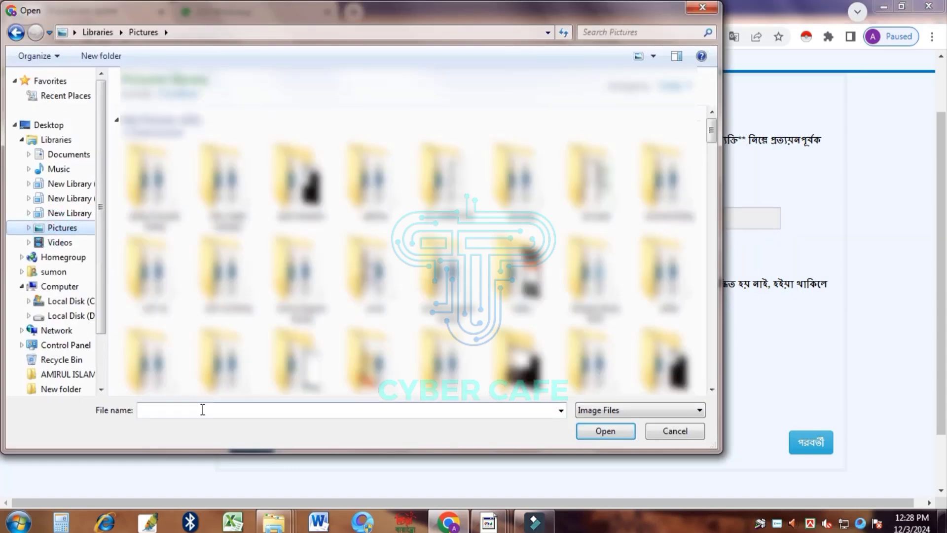
pyautogui.click(203, 410)
pyautogui.write('sanj')
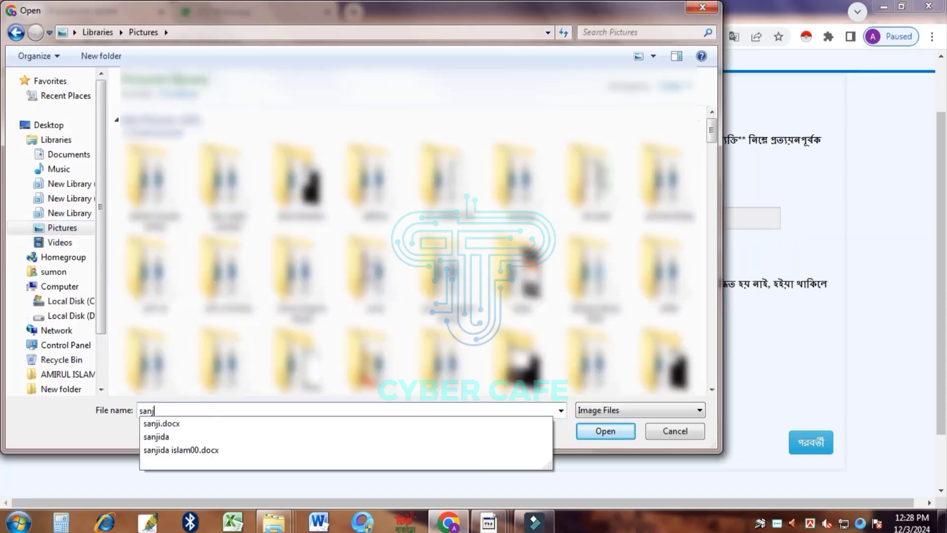
pyautogui.press('Down')
pyautogui.press('Down')
pyautogui.press('Down')
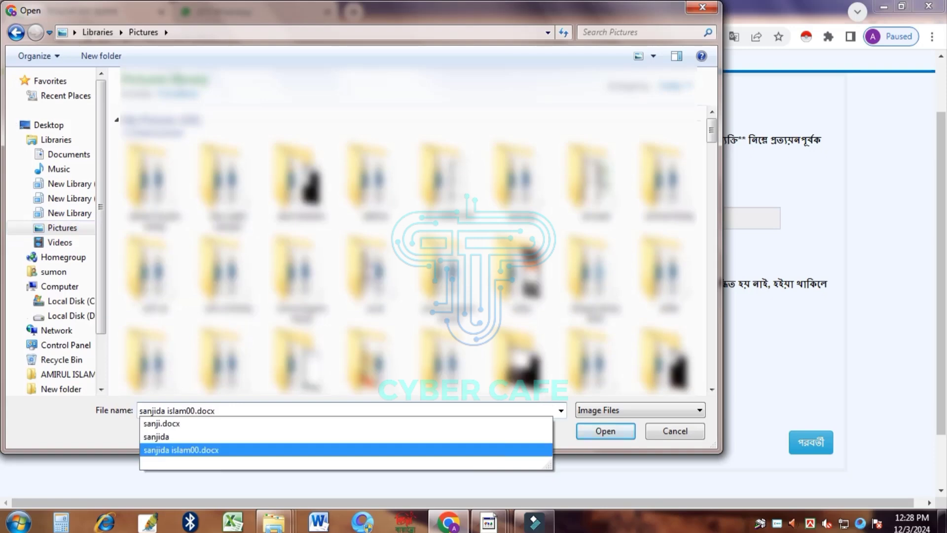
pyautogui.press('Up')
pyautogui.press('Return')
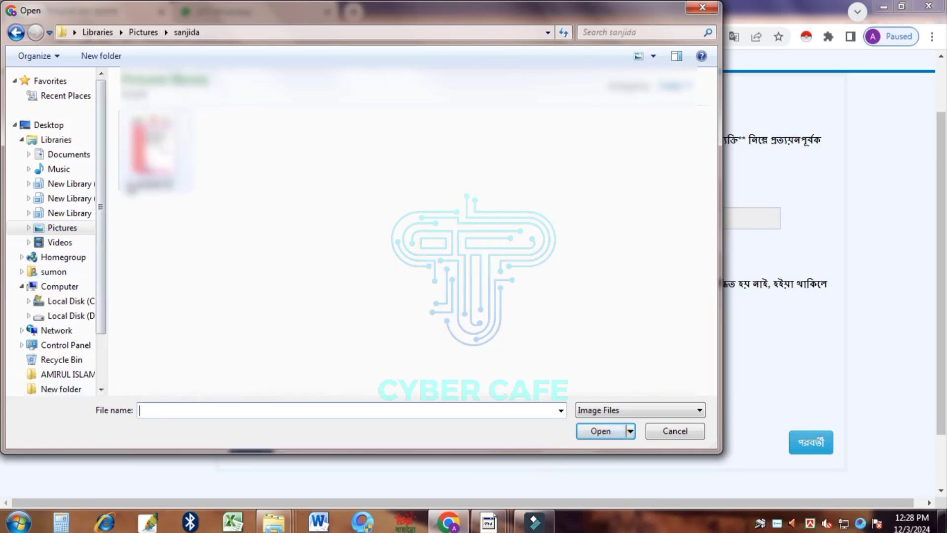
pyautogui.click(128, 179)
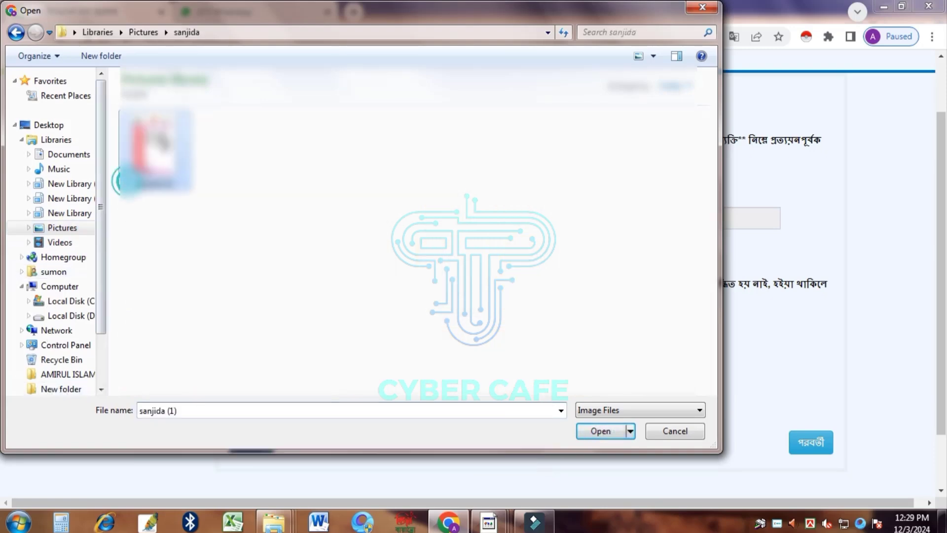
pyautogui.click(599, 426)
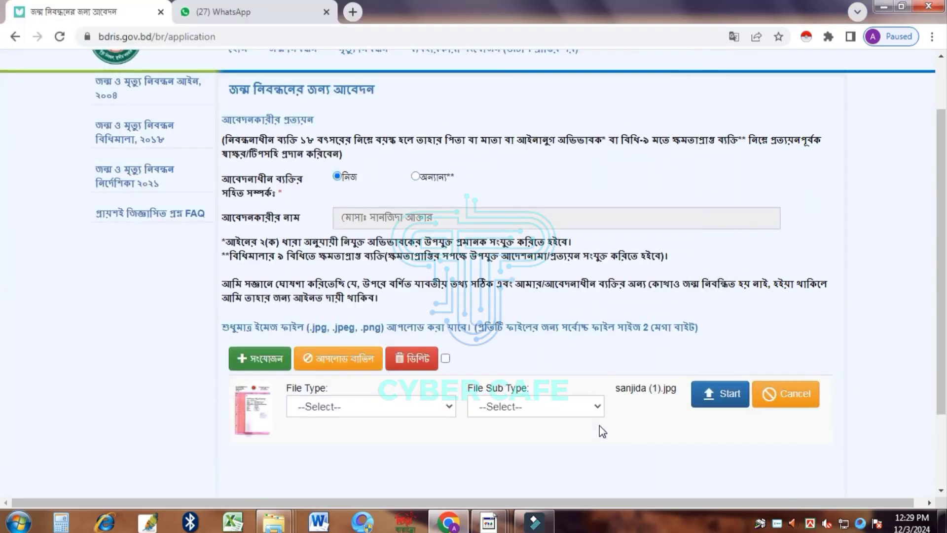
# Set the document type to the medical practitioner's certificate and upload it.
pyautogui.click(368, 409)
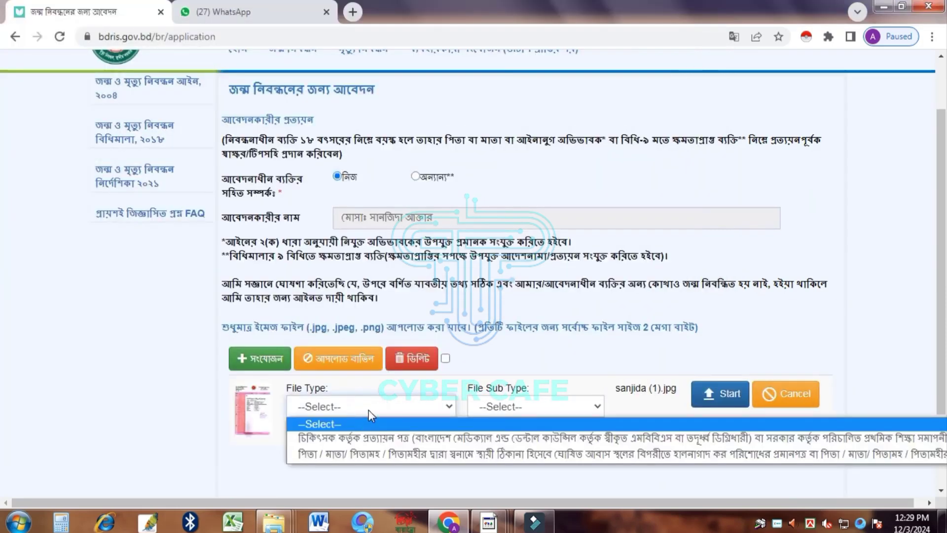
pyautogui.click(383, 444)
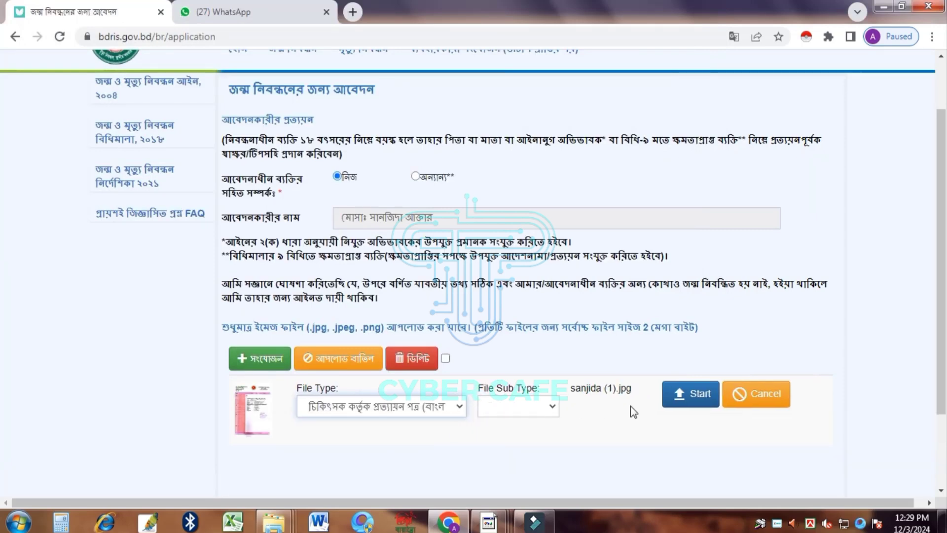
pyautogui.click(693, 397)
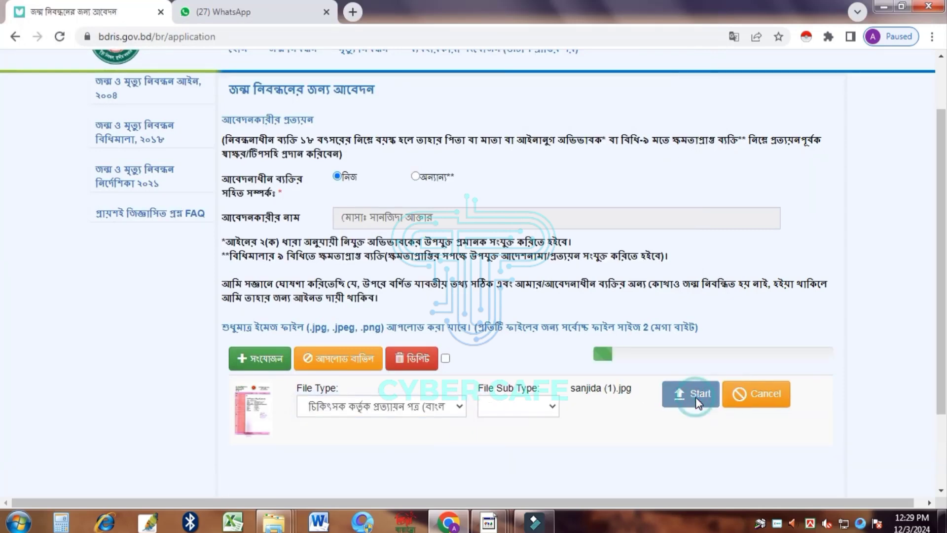
# Attach a second image and upload it as proof of the parents' permanent address.
pyautogui.click(263, 362)
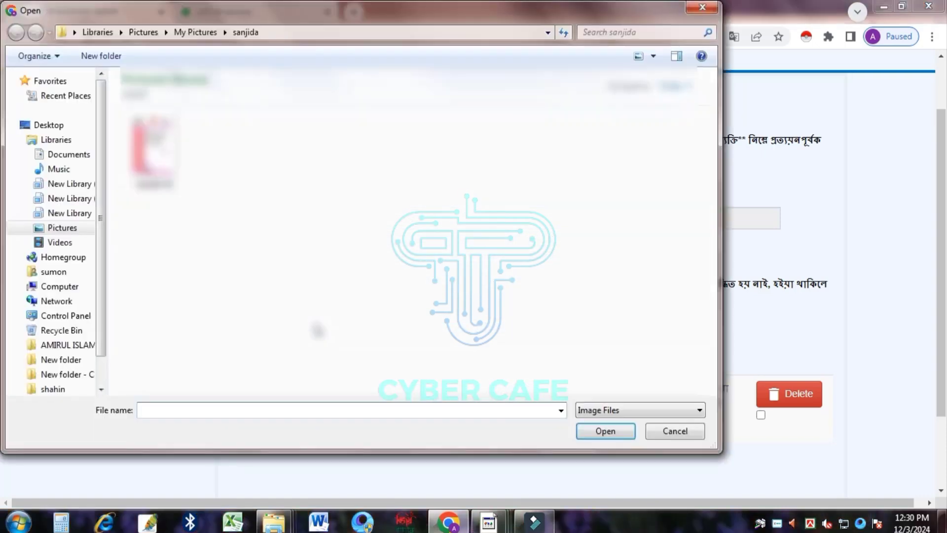
pyautogui.click(154, 148)
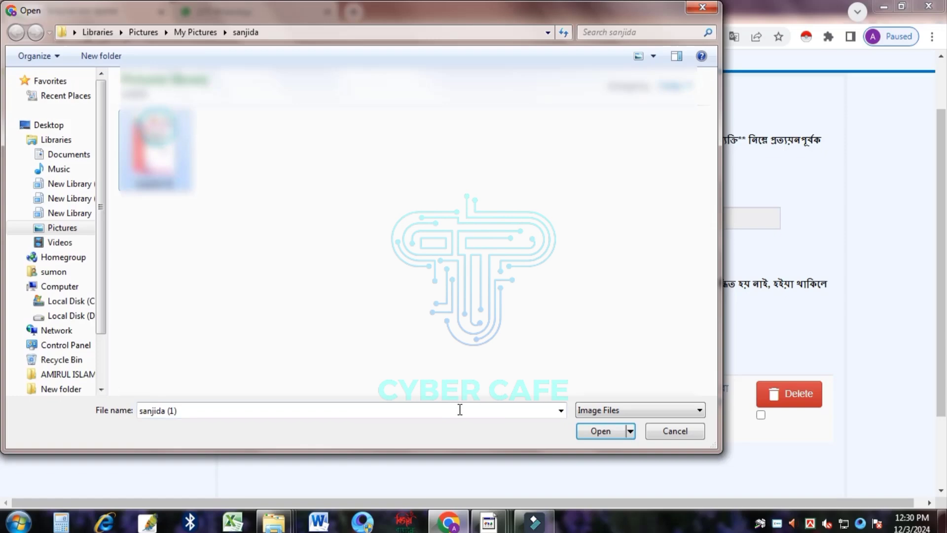
pyautogui.click(600, 431)
pyautogui.scroll(-2, 434, 424)
pyautogui.click(336, 367)
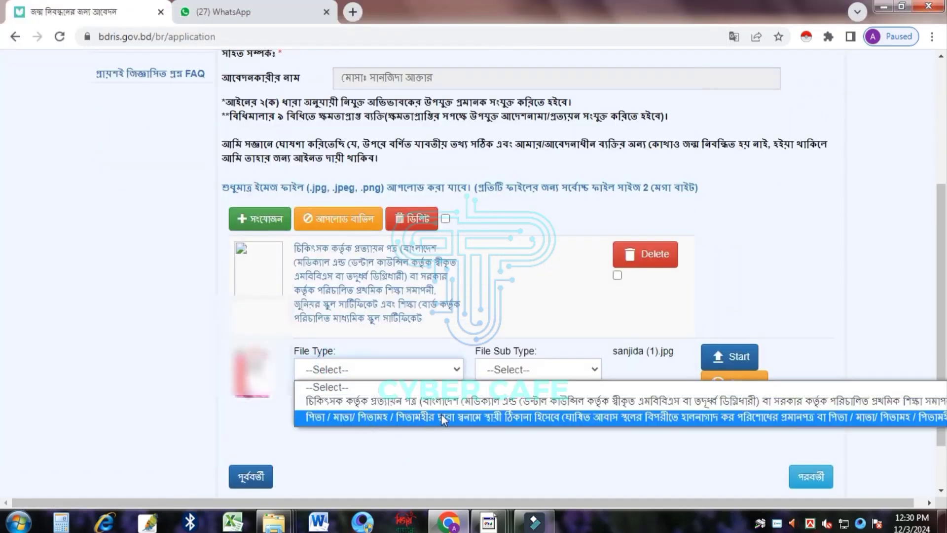
pyautogui.click(518, 426)
pyautogui.click(715, 359)
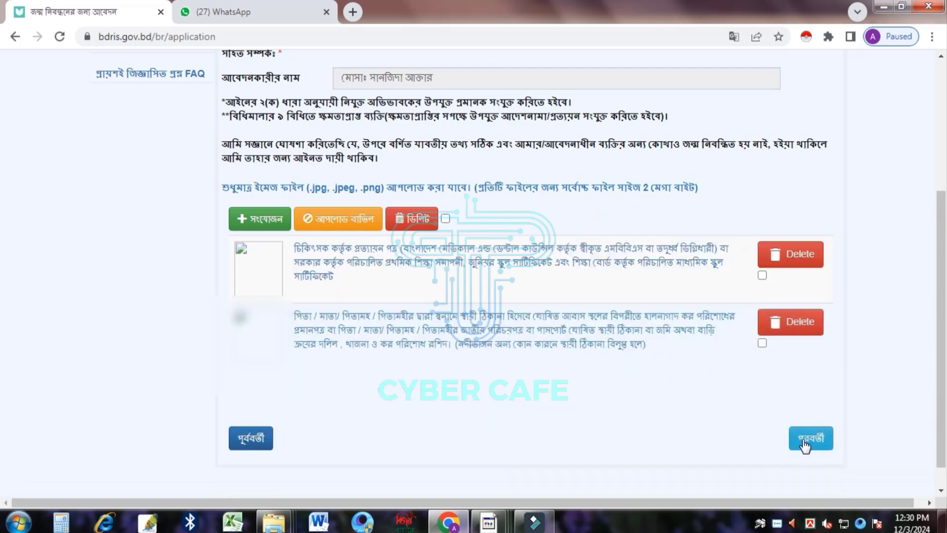
# Open the review page, check the child's Bangla and English names, and scroll to contact verification.
pyautogui.click(805, 442)
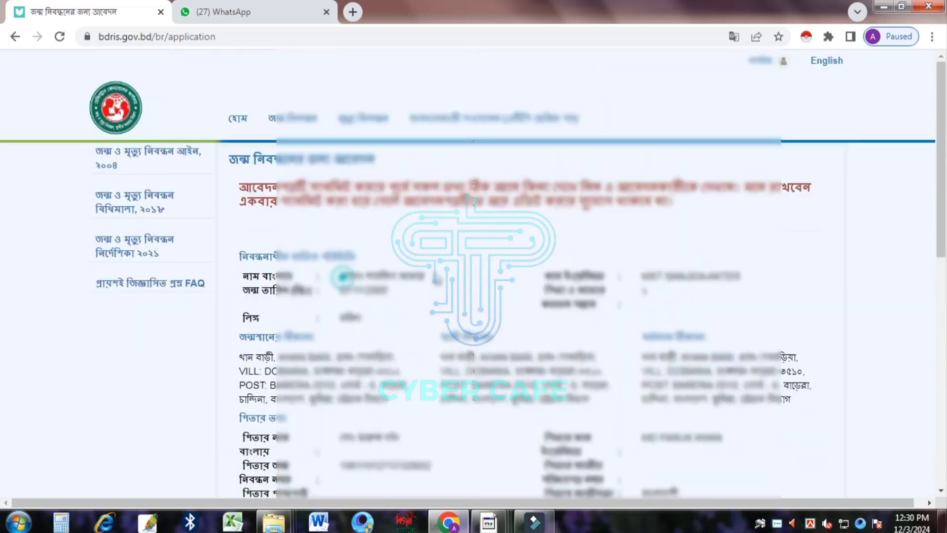
pyautogui.moveTo(339, 275); pyautogui.dragTo(434, 278)
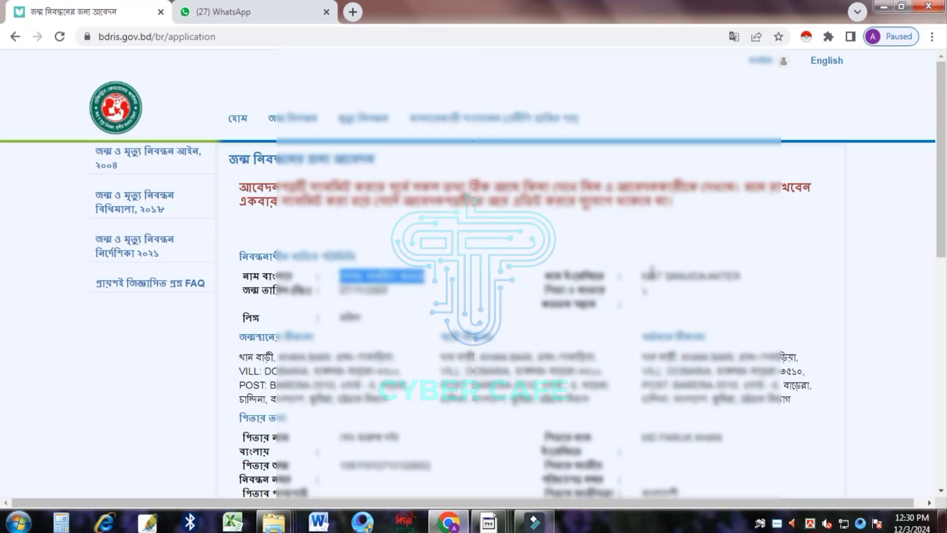
pyautogui.moveTo(650, 275); pyautogui.dragTo(785, 275)
pyautogui.click(473, 315)
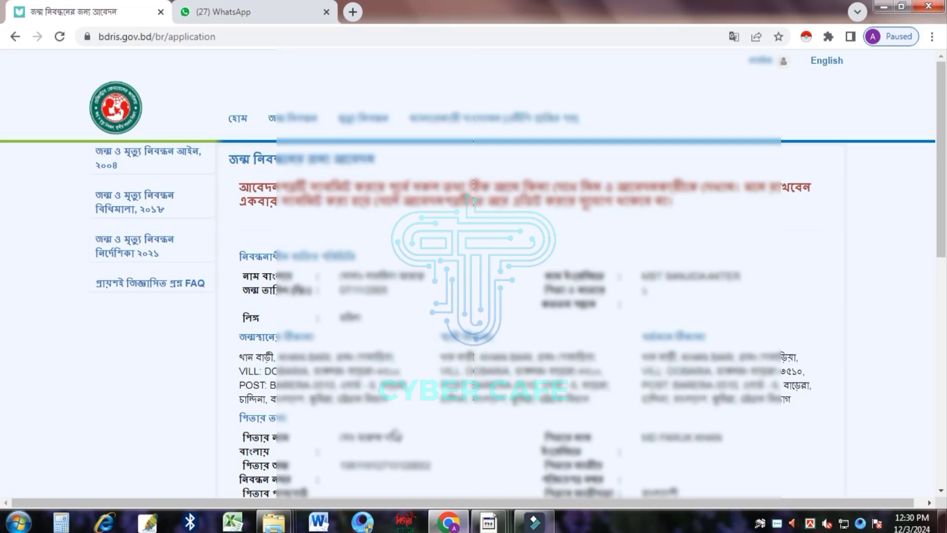
pyautogui.scroll(-1, 396, 426)
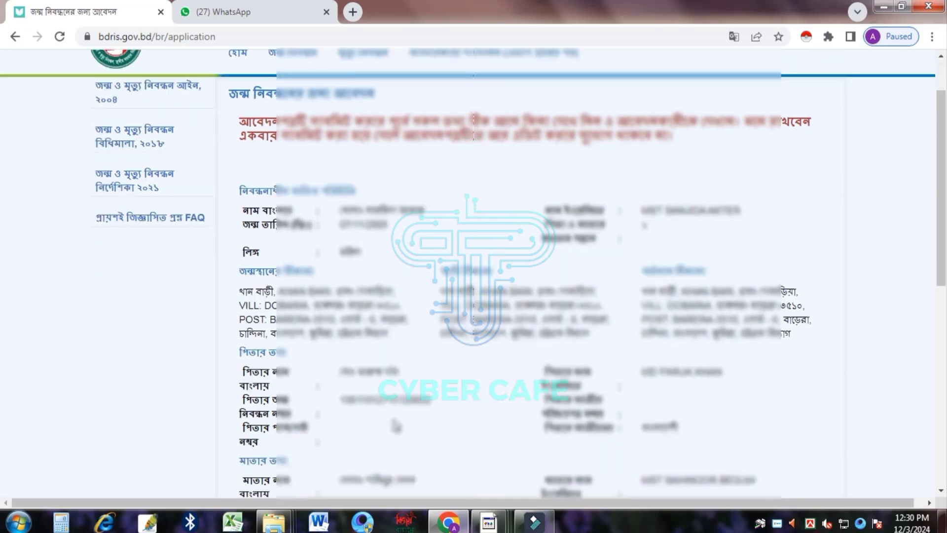
pyautogui.scroll(-5, 396, 425)
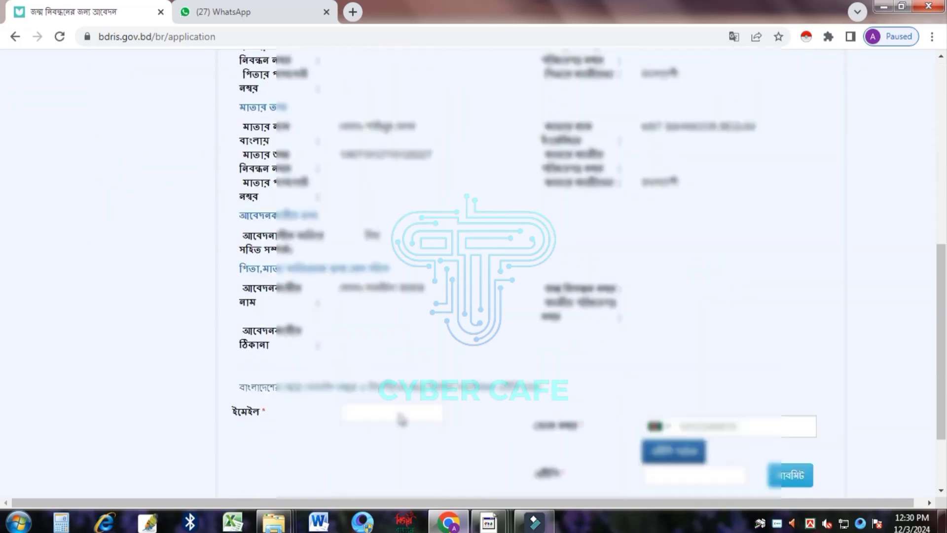
# Enter the contact mobile number, verify it with the received OTP, and submit the application.
pyautogui.scroll(-1, 402, 420)
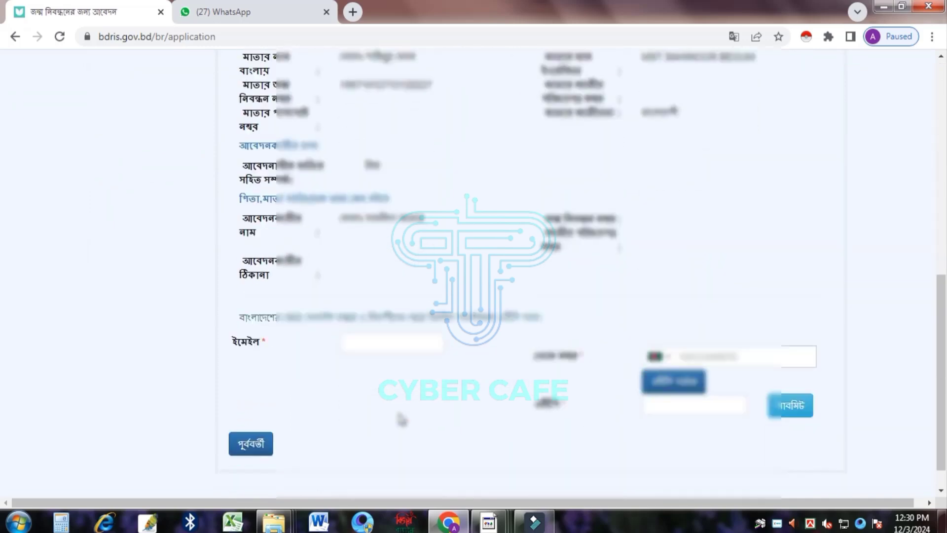
pyautogui.click(723, 357)
pyautogui.write('1')
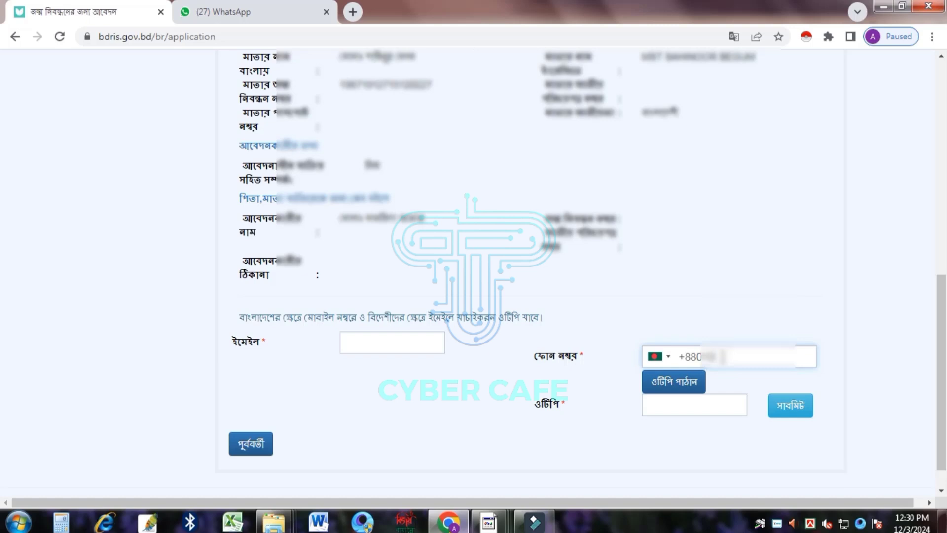
pyautogui.write('710000')
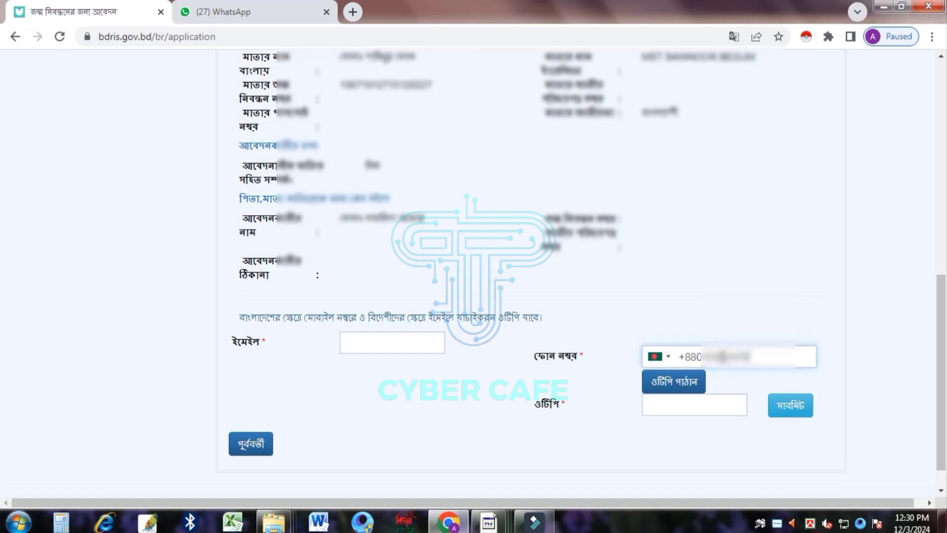
pyautogui.write('00')
pyautogui.click(686, 387)
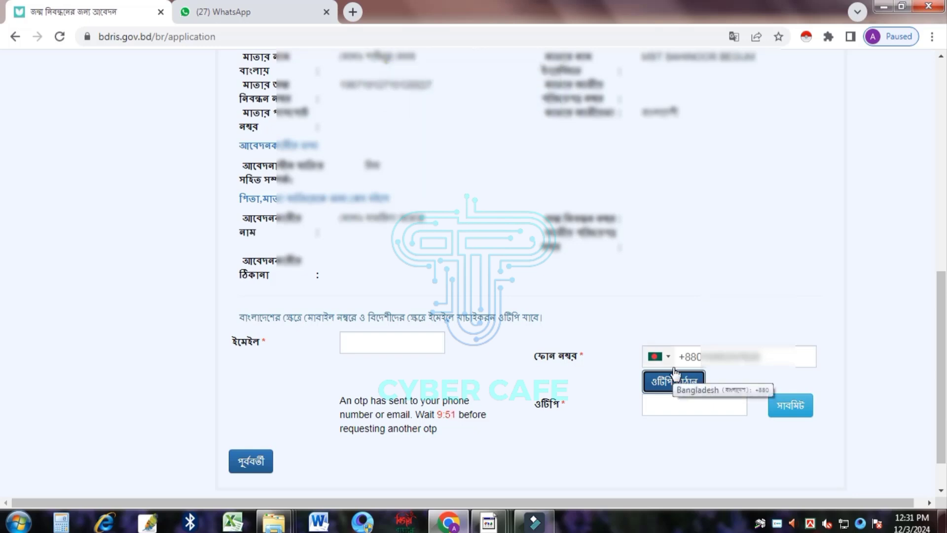
pyautogui.click(685, 414)
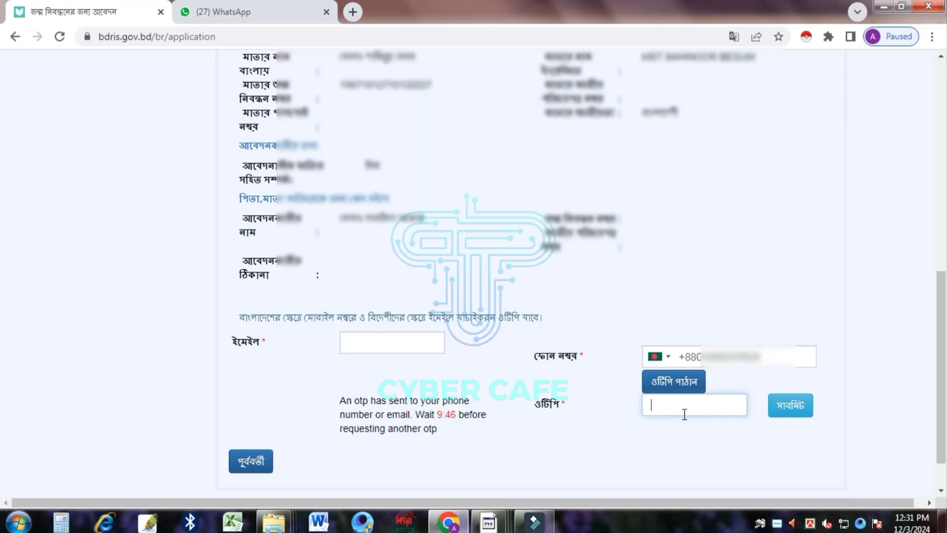
pyautogui.click(793, 406)
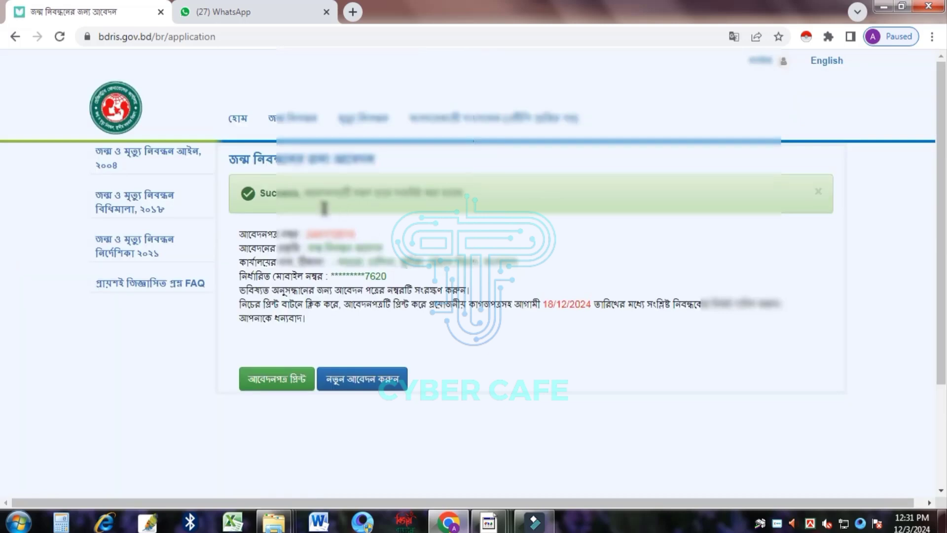
# Select the new application number and open জন্ম নিবন্ধন আবেদন পত্র প্রিন্ট in a new tab.
pyautogui.moveTo(313, 193); pyautogui.dragTo(477, 198)
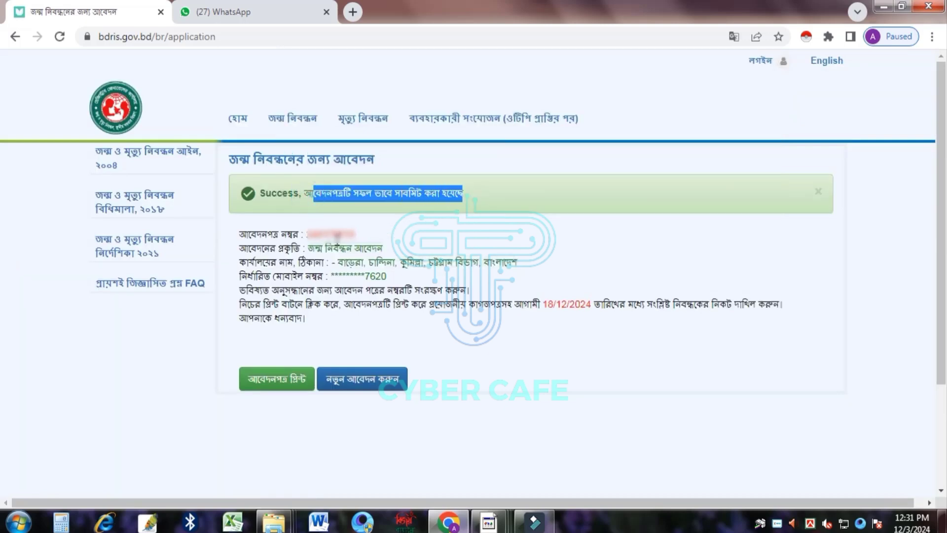
pyautogui.doubleClick(328, 235)
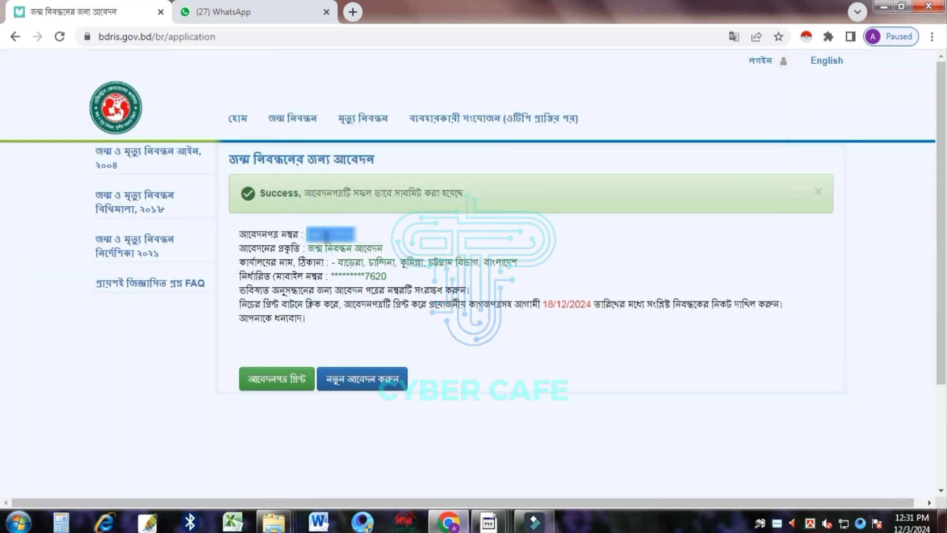
pyautogui.moveTo(291, 120)
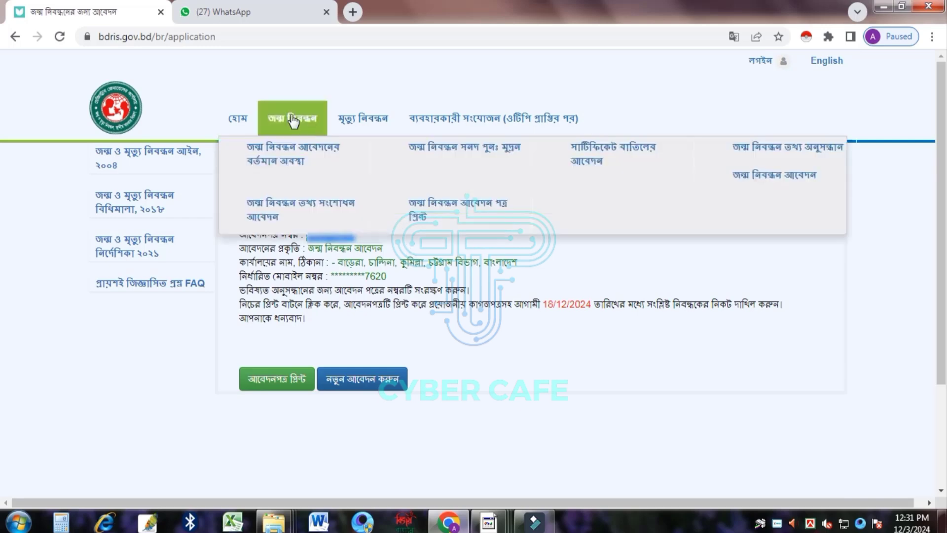
pyautogui.middleClick(448, 209)
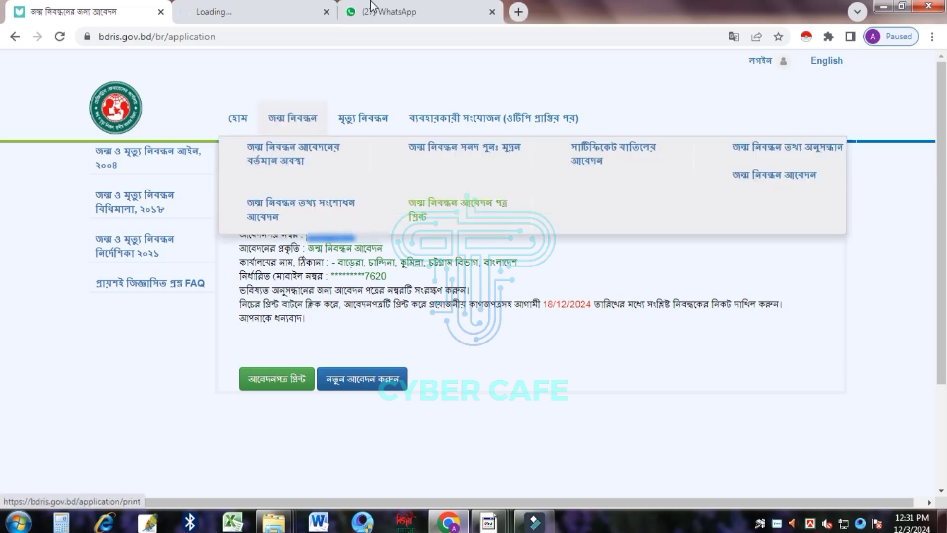
# Look up the application by its ID and birth date 07/11/2005, then print the form.
pyautogui.click(249, 4)
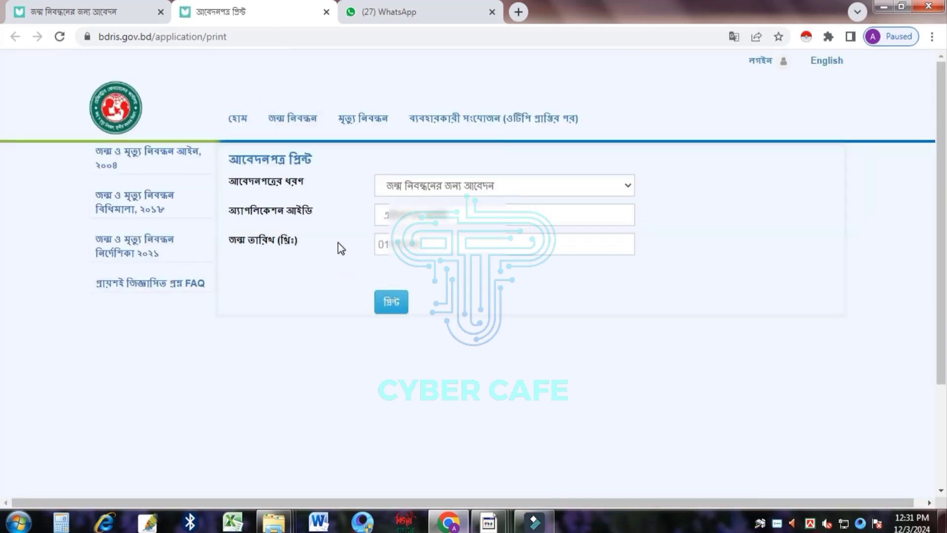
pyautogui.moveTo(240, 182); pyautogui.dragTo(313, 186)
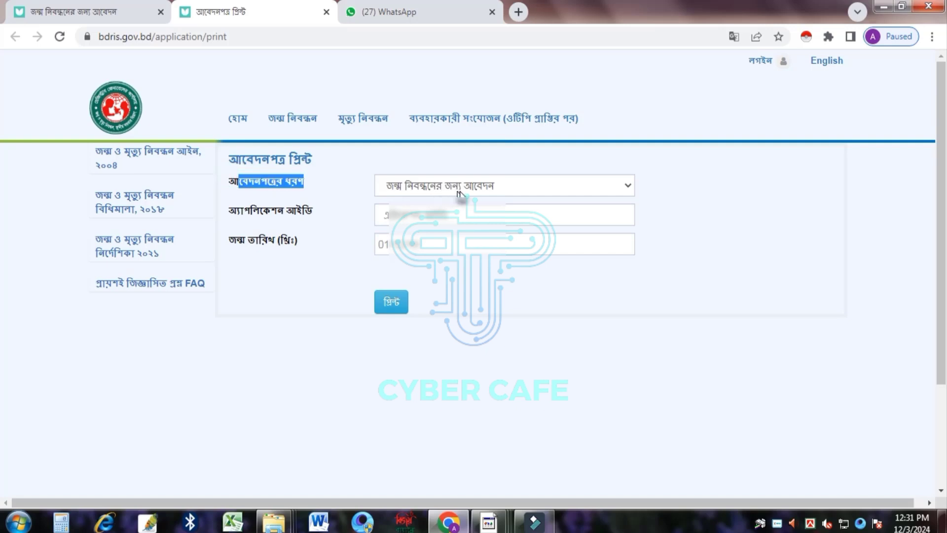
pyautogui.click(412, 214)
pyautogui.write('2')
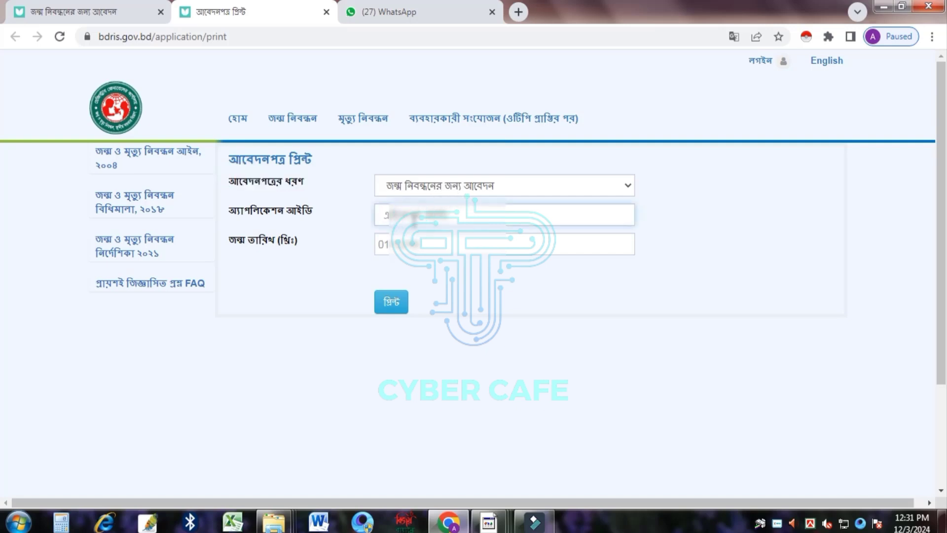
pyautogui.click(400, 245)
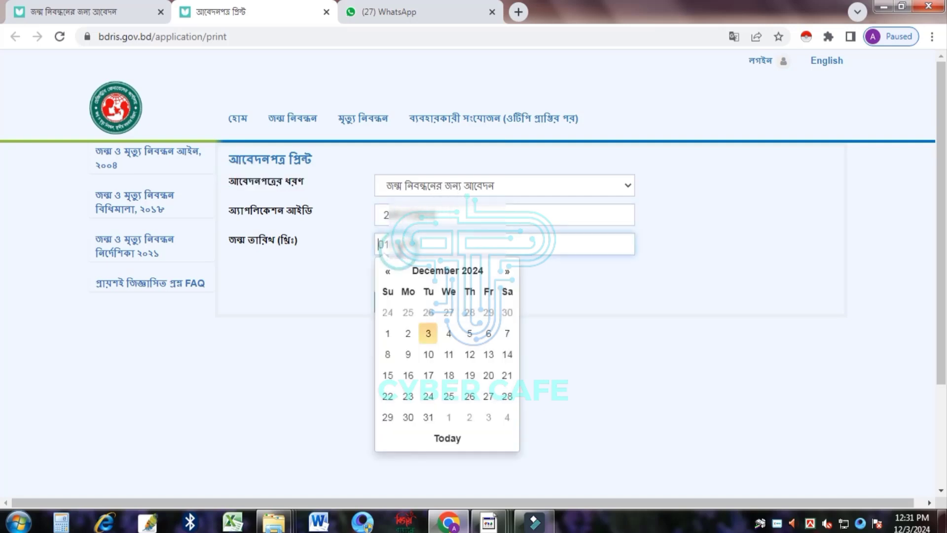
pyautogui.write('07')
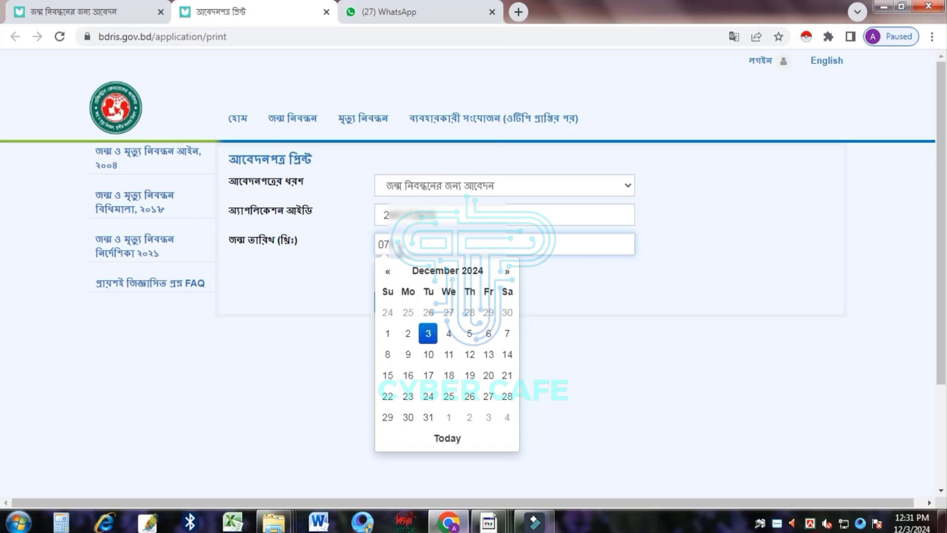
pyautogui.write('/11/2005')
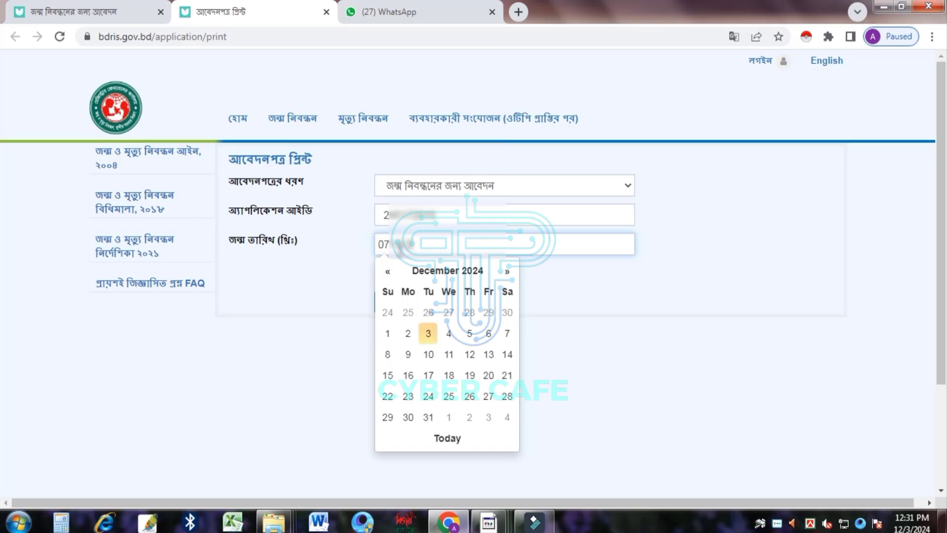
pyautogui.click(631, 323)
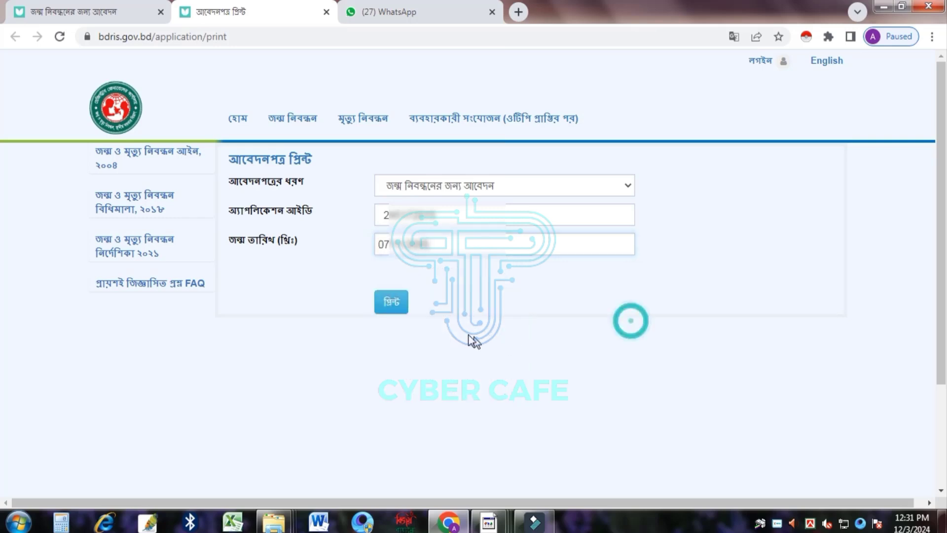
pyautogui.click(391, 302)
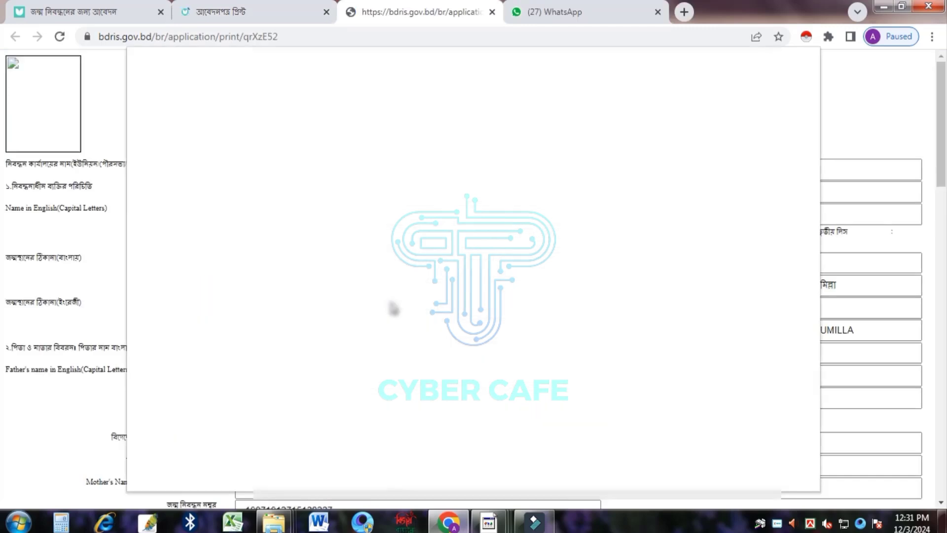